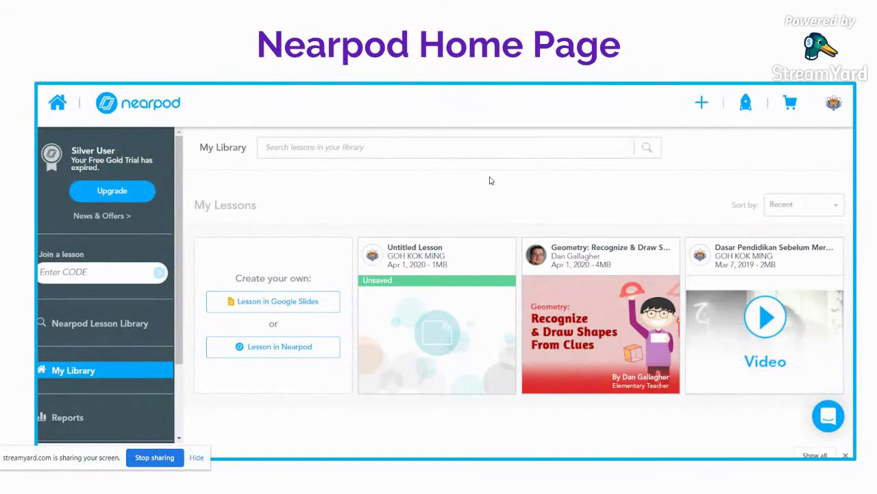
- Advance the presentation past the Nearpod Home Page slides to "#2 Explore Lessons in the Nearpod Lesson Library" and exit the slideshow
{"action": "key", "text": "Right"}
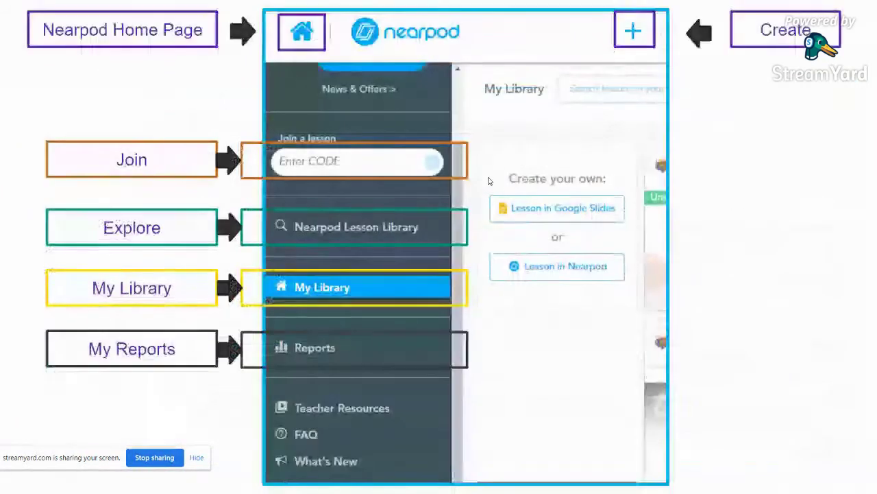
{"action": "key", "text": "Right"}
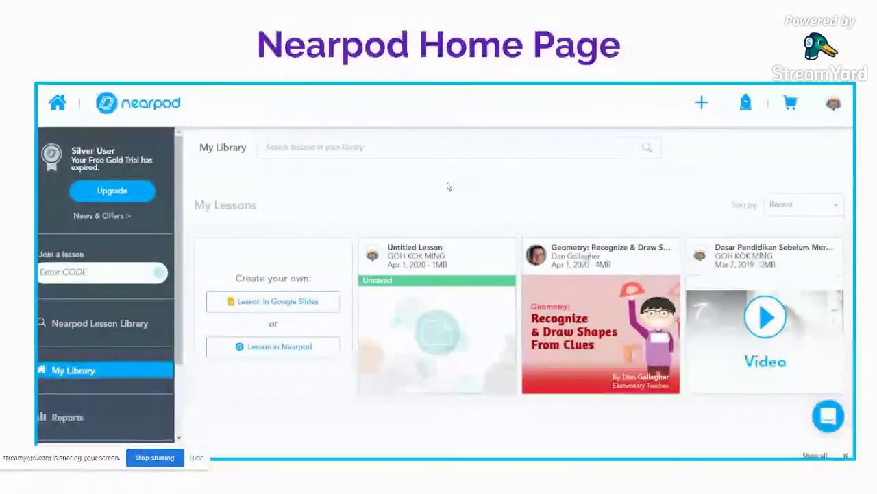
{"action": "key", "text": "Right"}
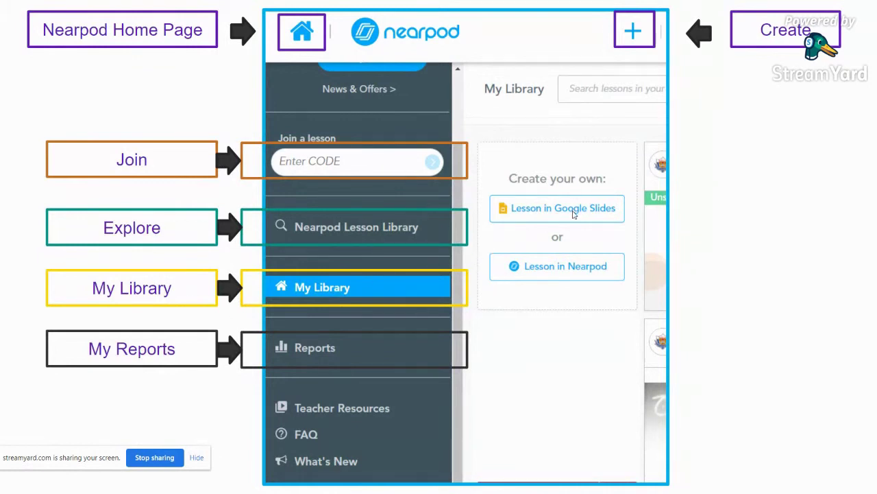
{"action": "mouse_move", "coordinate": [340, 339]}
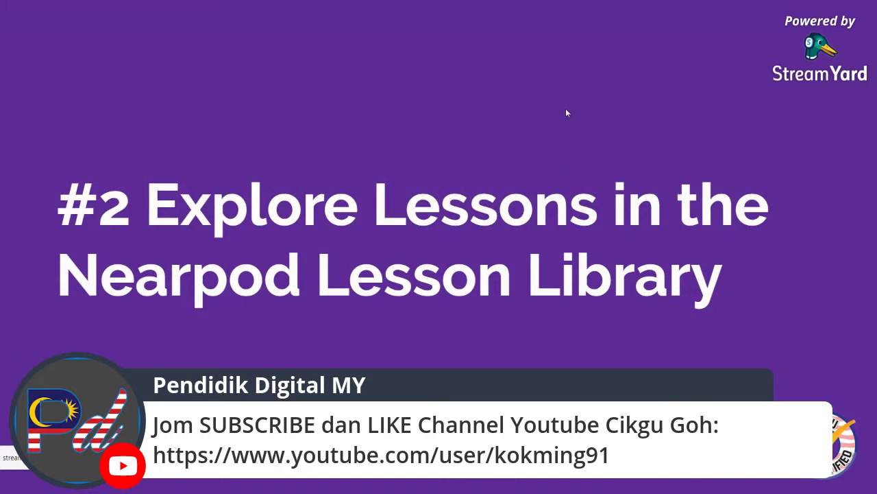
{"action": "key", "text": "Right"}
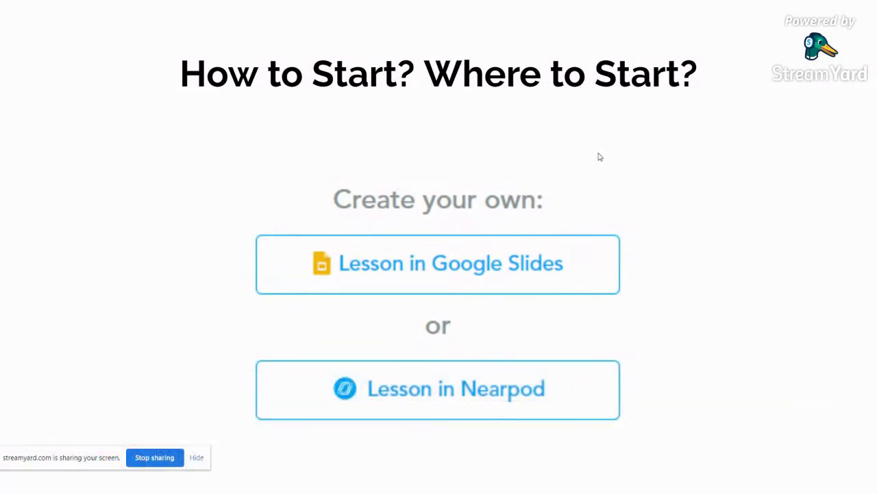
{"action": "key", "text": "Left"}
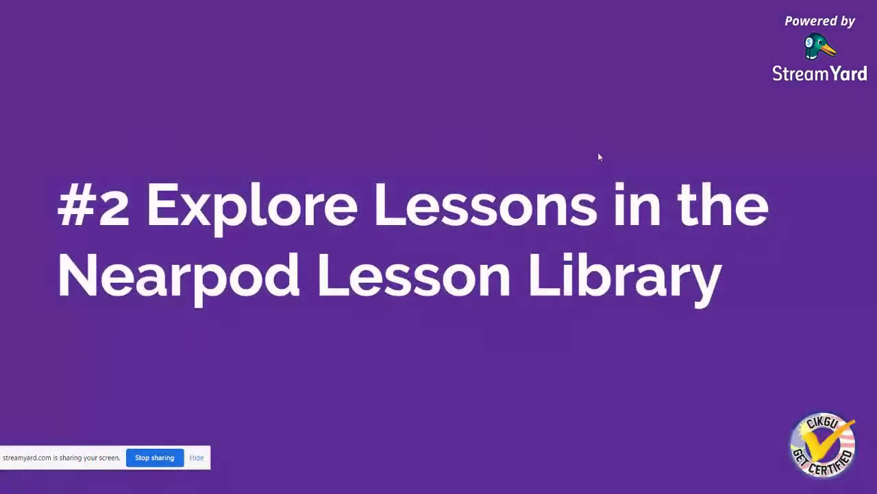
{"action": "key", "text": "Escape"}
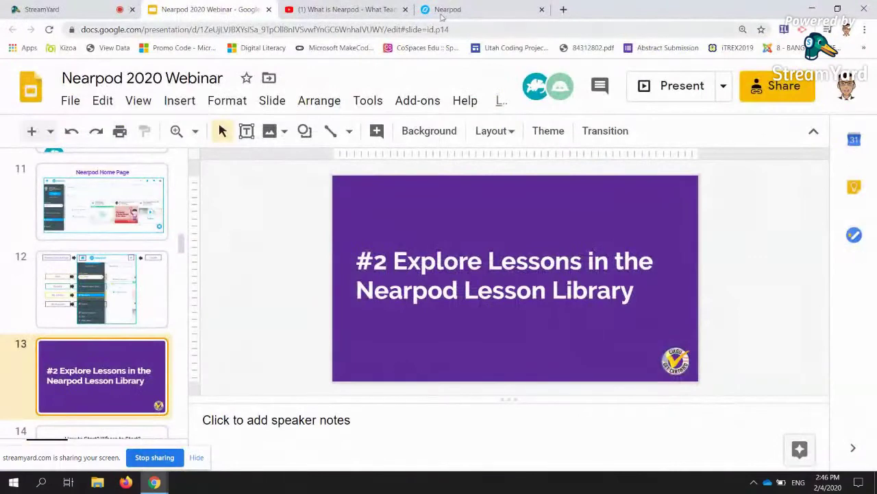
- Switch to Nearpod in the browser and load nearpod.com in a new tab
{"action": "left_click", "coordinate": [458, 9]}
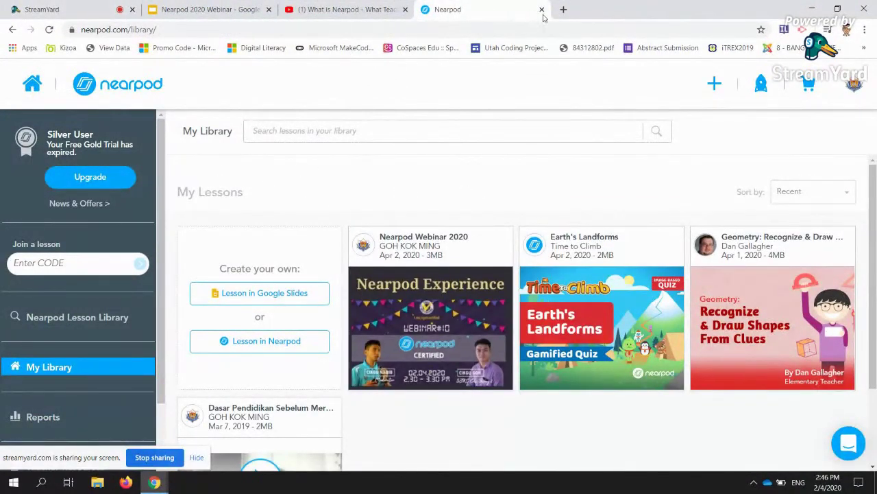
{"action": "left_click", "coordinate": [564, 9]}
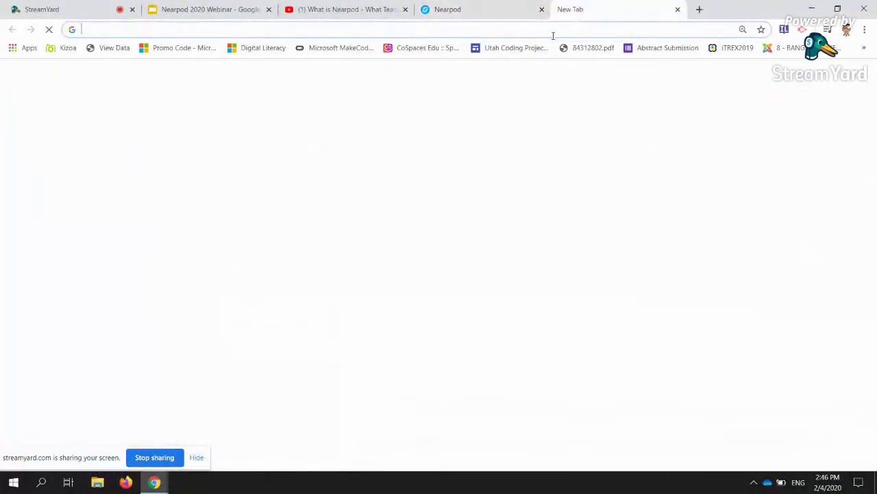
{"action": "type", "text": "nearpod"}
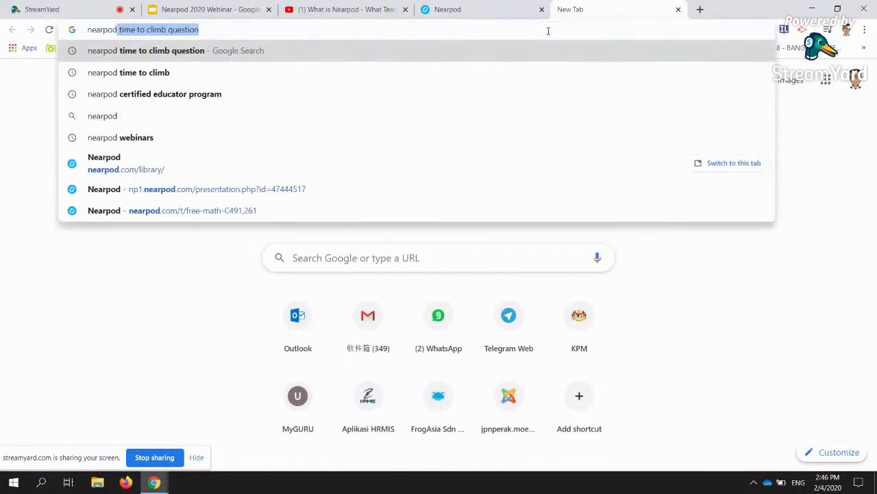
{"action": "key", "text": "BackSpace"}
{"action": "type", "text": "."}
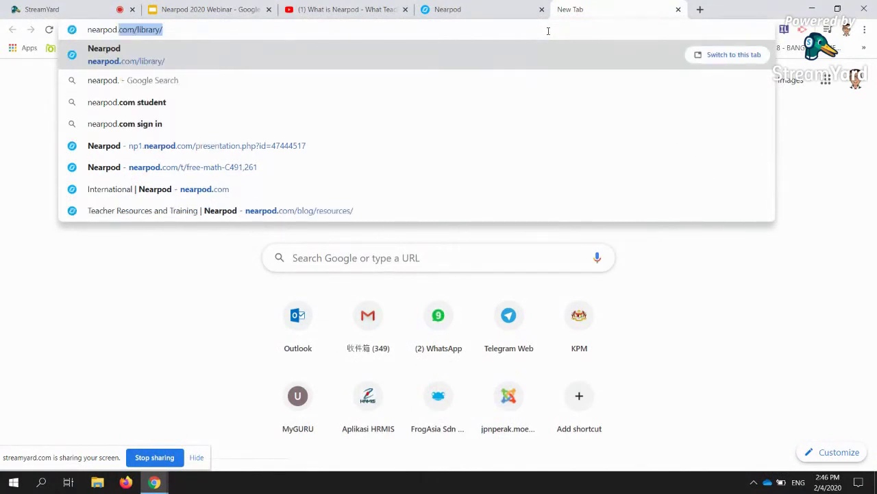
{"action": "type", "text": "com"}
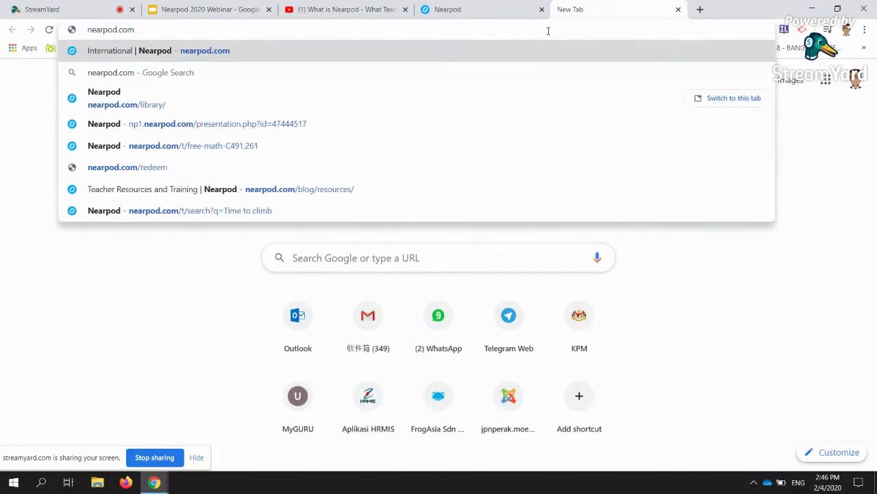
{"action": "key", "text": "Return"}
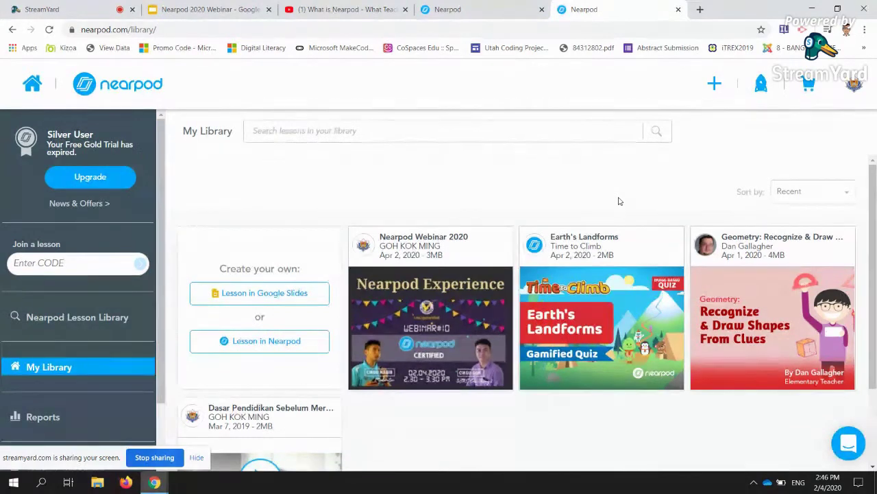
- Log out of the Nearpod account from the newly opened library page
{"action": "left_click", "coordinate": [170, 30]}
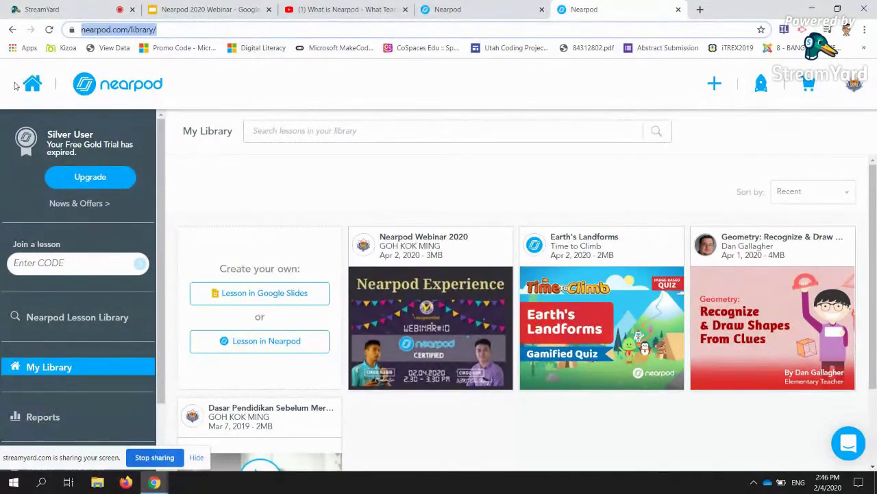
{"action": "left_click", "coordinate": [855, 85]}
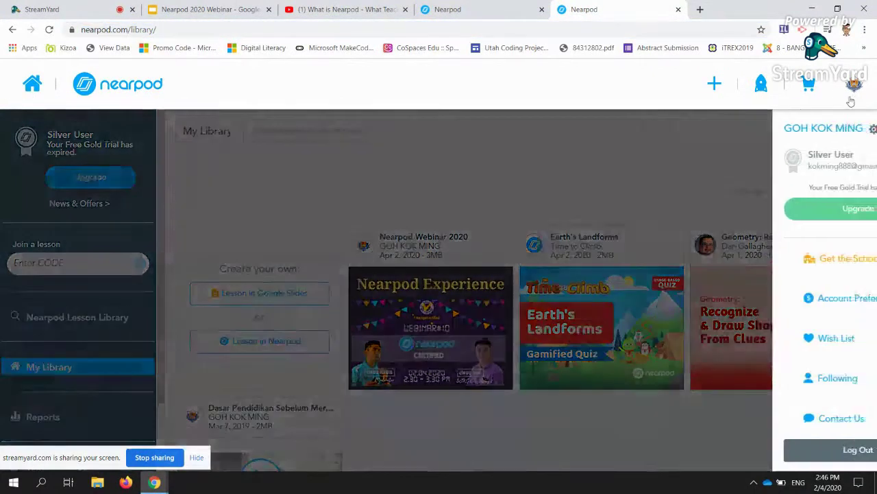
{"action": "left_click", "coordinate": [801, 450]}
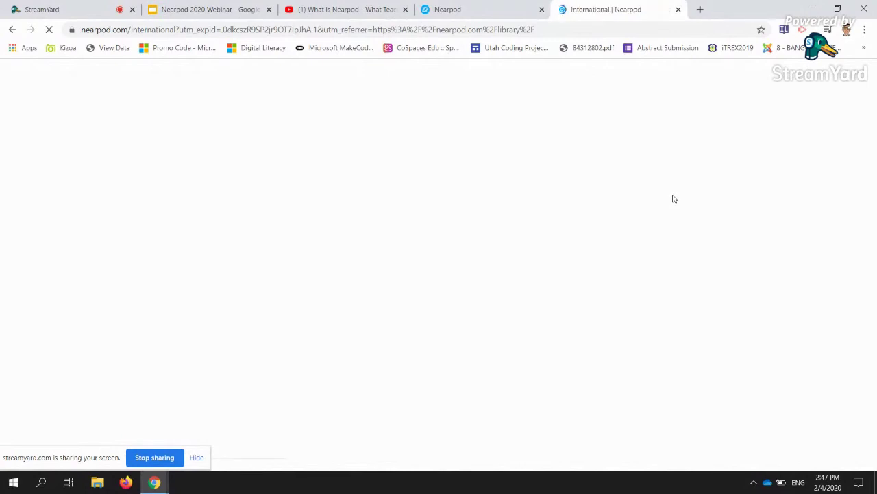
- Open the free sign-up page from the logged-out Nearpod home page and examine the teacher sign-up options and form
{"action": "left_click", "coordinate": [468, 9]}
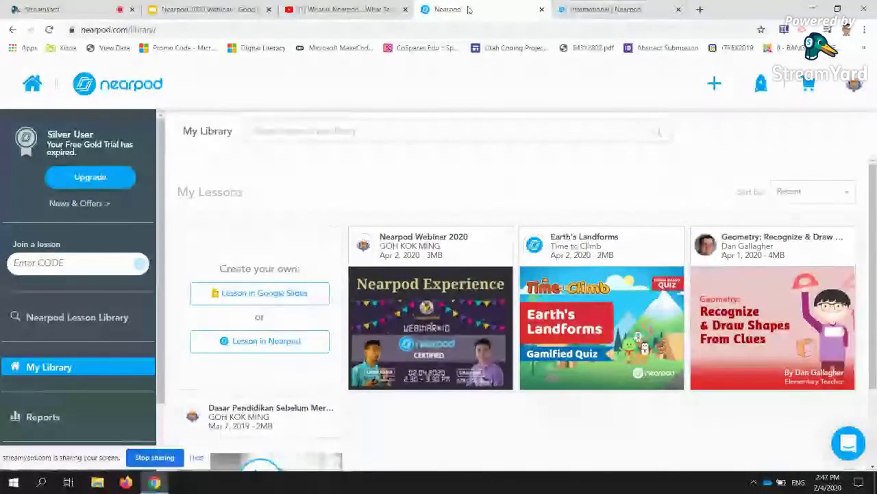
{"action": "left_click", "coordinate": [617, 5]}
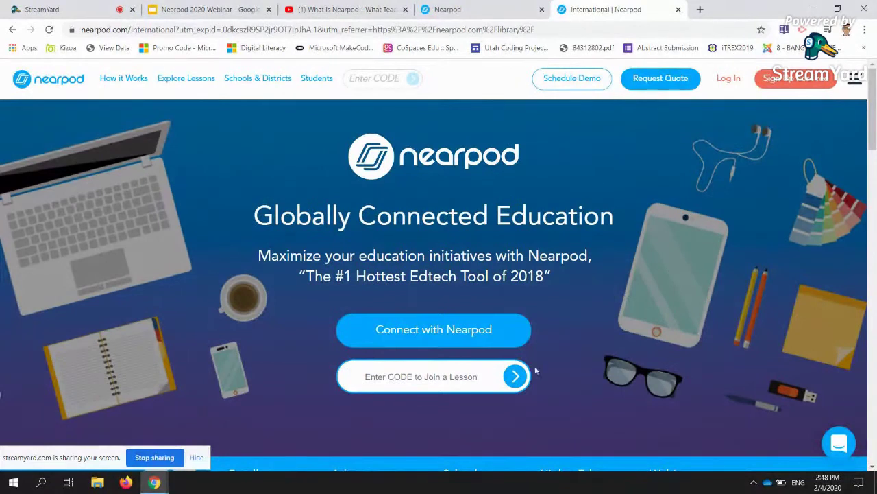
{"action": "left_click", "coordinate": [417, 386]}
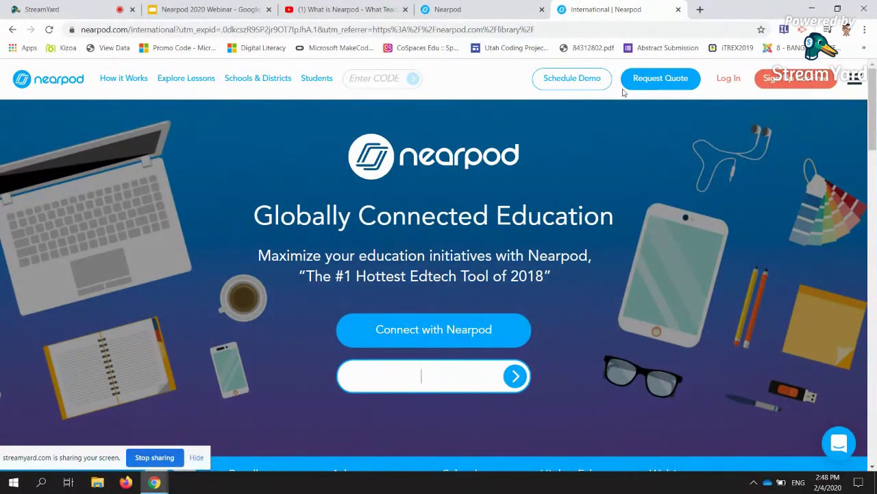
{"action": "left_click", "coordinate": [787, 83]}
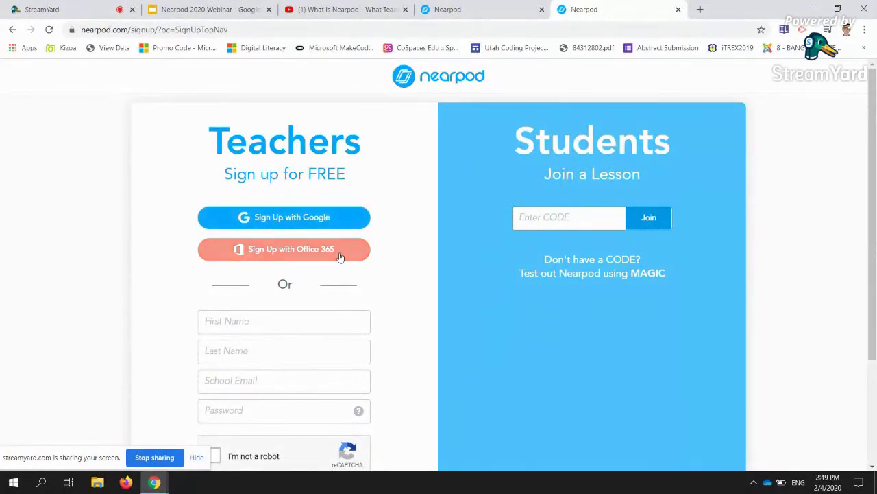
{"action": "scroll", "coordinate": [376, 272], "scroll_direction": "down", "scroll_amount": 2}
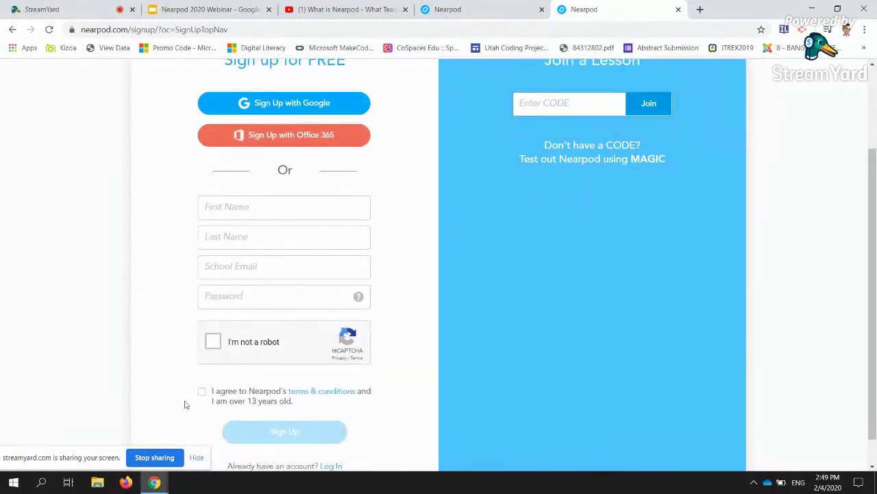
{"action": "scroll", "coordinate": [316, 374], "scroll_direction": "up", "scroll_amount": 2}
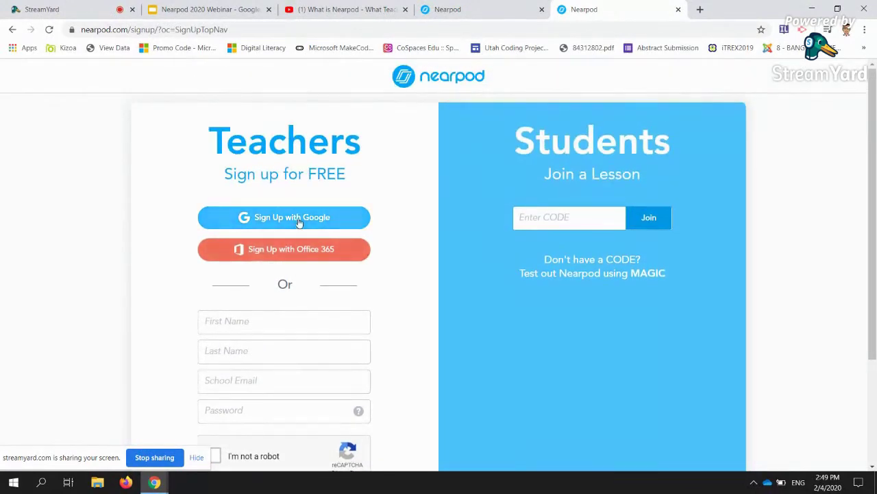
- Return to the My Library page and look through the saved lessons and the navigation options
{"action": "left_click", "coordinate": [426, 5]}
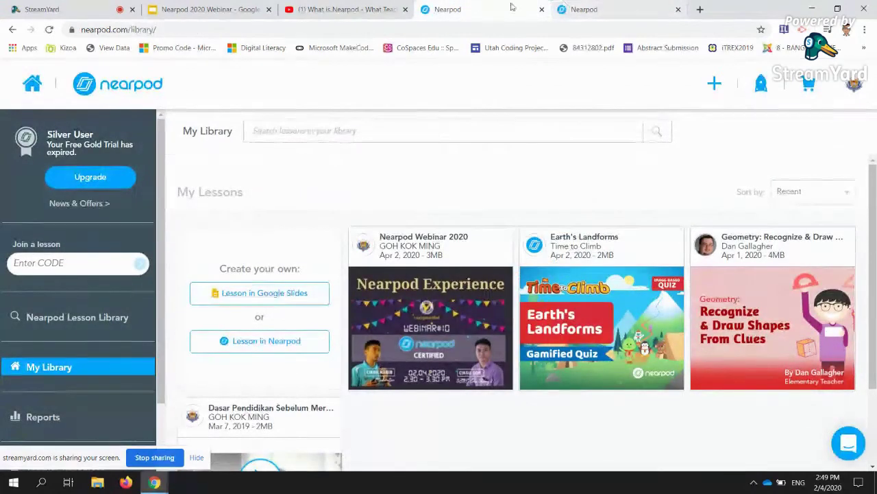
{"action": "left_click", "coordinate": [602, 7]}
{"action": "left_click", "coordinate": [516, 4]}
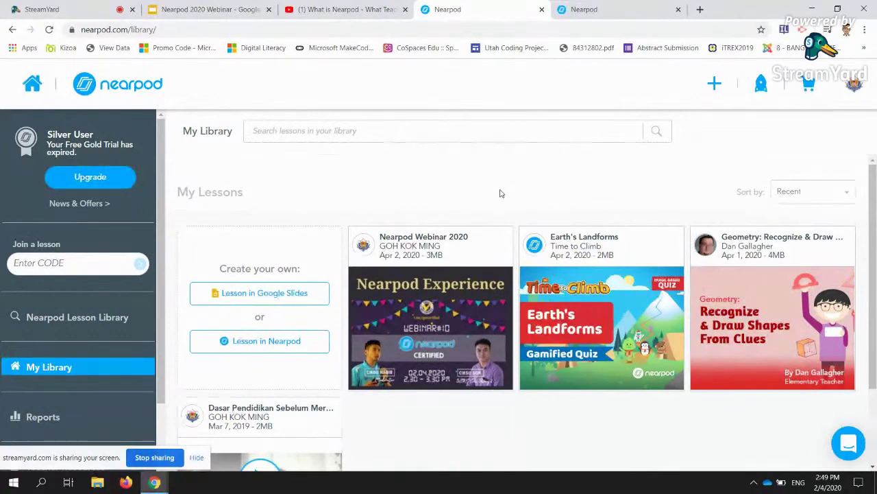
{"action": "scroll", "coordinate": [462, 177], "scroll_direction": "down", "scroll_amount": 2}
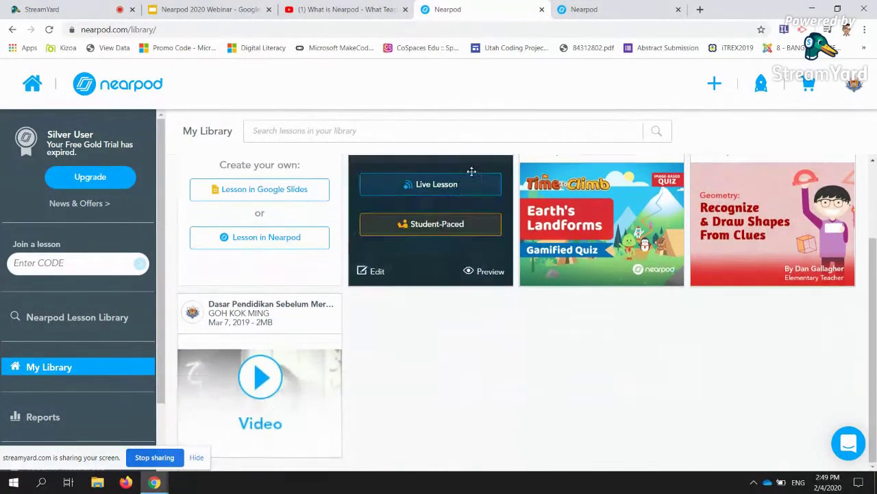
{"action": "scroll", "coordinate": [452, 199], "scroll_direction": "up", "scroll_amount": 1}
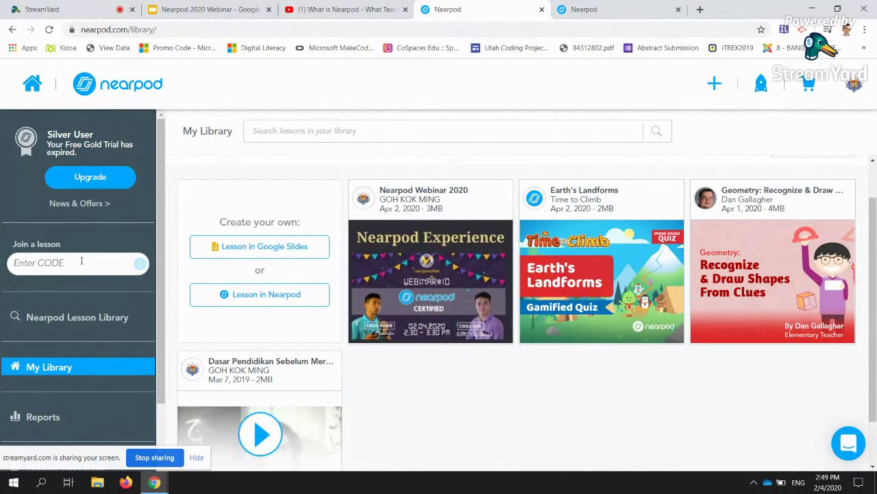
{"action": "scroll", "coordinate": [82, 262], "scroll_direction": "down", "scroll_amount": 2}
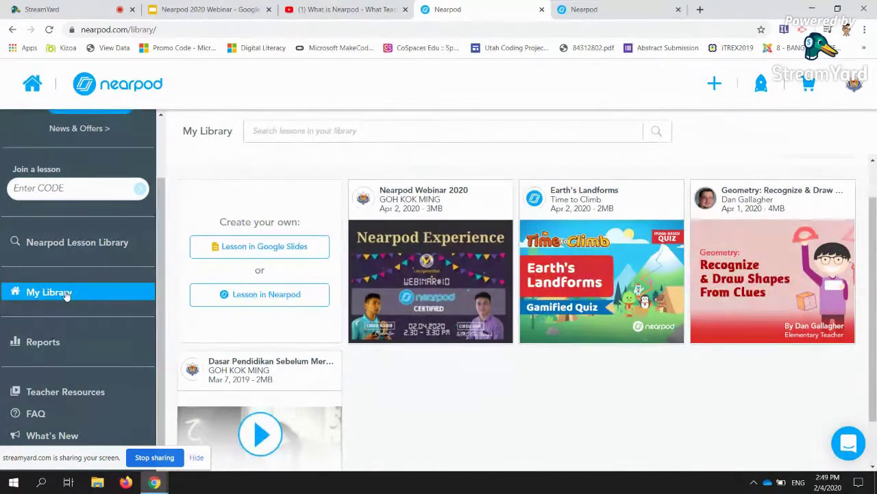
{"action": "scroll", "coordinate": [54, 354], "scroll_direction": "up", "scroll_amount": 2}
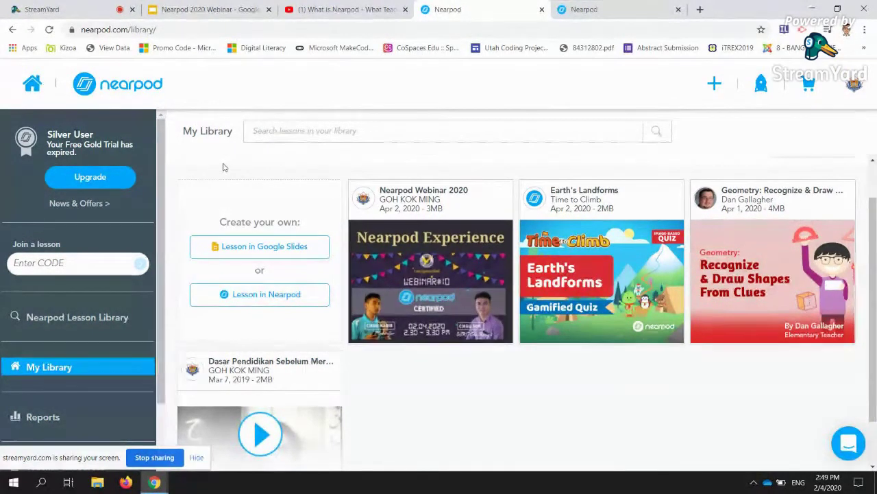
- Open the Nearpod Lesson Library and look over its featured subject categories
{"action": "left_click", "coordinate": [92, 319]}
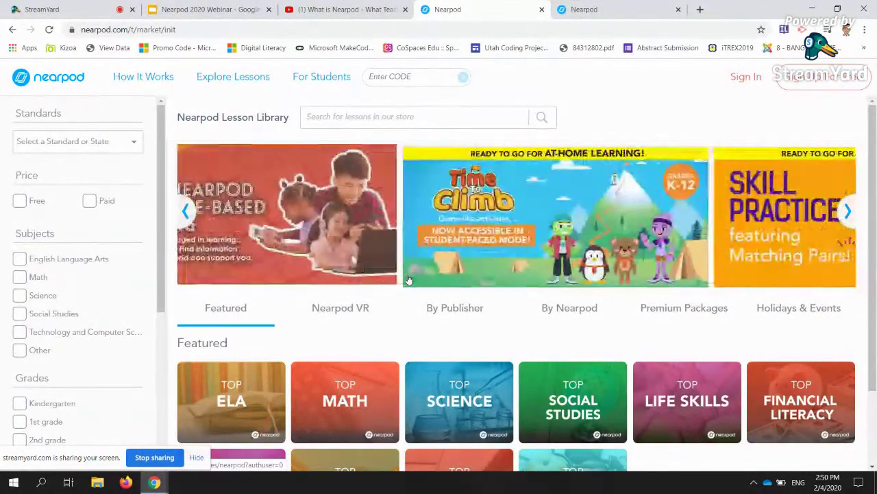
{"action": "scroll", "coordinate": [479, 246], "scroll_direction": "down", "scroll_amount": 1}
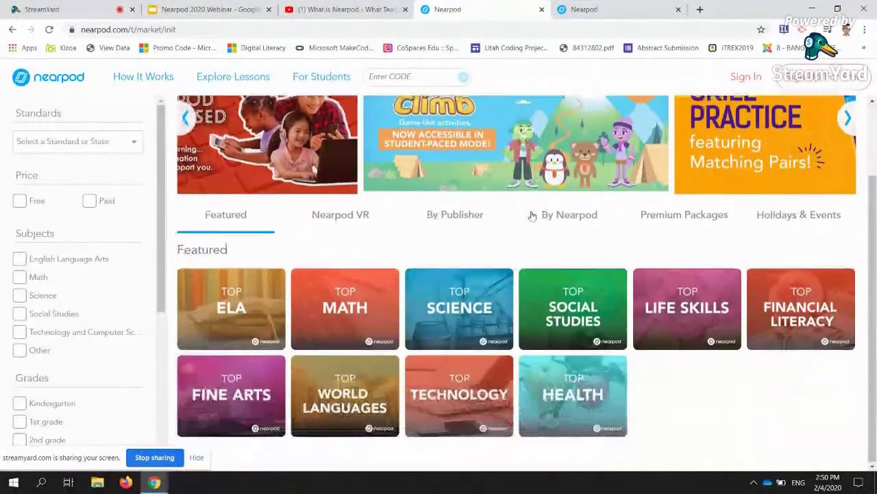
{"action": "scroll", "coordinate": [531, 216], "scroll_direction": "up", "scroll_amount": 1}
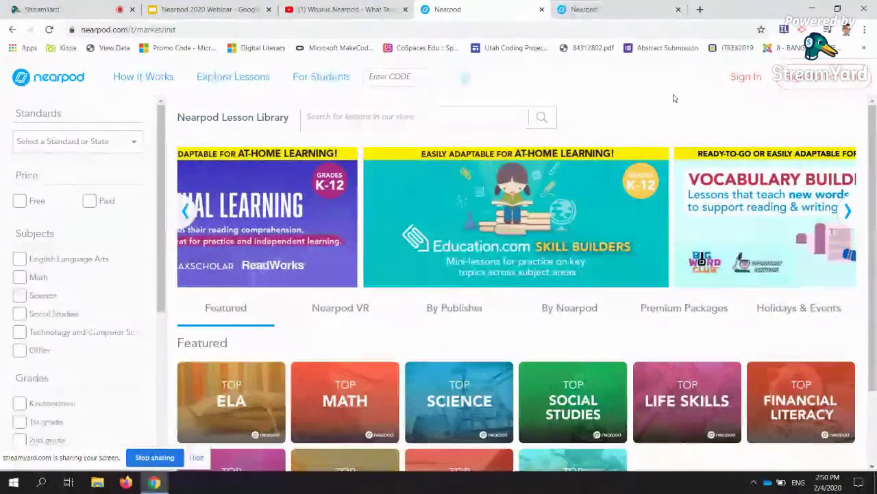
- Look through the available standards and states in the Lesson Library's Standards filter without choosing one
{"action": "left_click", "coordinate": [100, 143]}
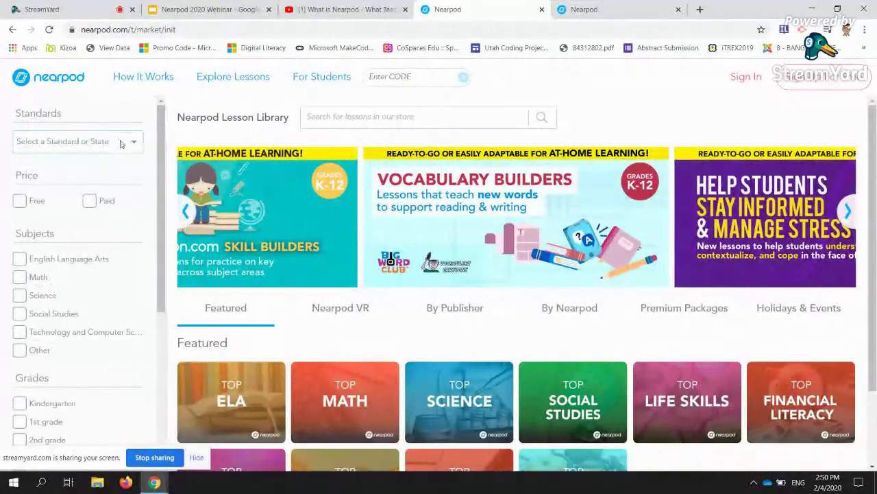
{"action": "left_click", "coordinate": [129, 143]}
{"action": "scroll", "coordinate": [136, 219], "scroll_direction": "down", "scroll_amount": 5}
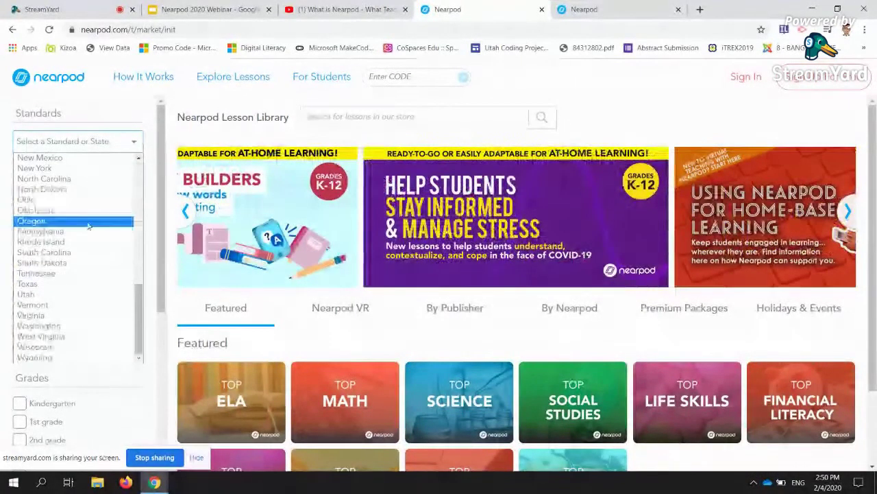
{"action": "scroll", "coordinate": [79, 302], "scroll_direction": "up", "scroll_amount": 5}
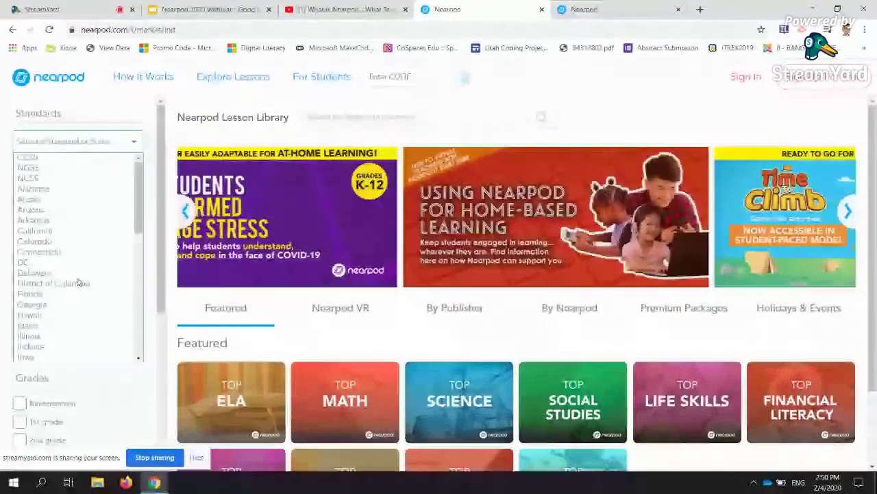
{"action": "scroll", "coordinate": [79, 268], "scroll_direction": "down", "scroll_amount": 1}
{"action": "scroll", "coordinate": [79, 267], "scroll_direction": "down", "scroll_amount": 5}
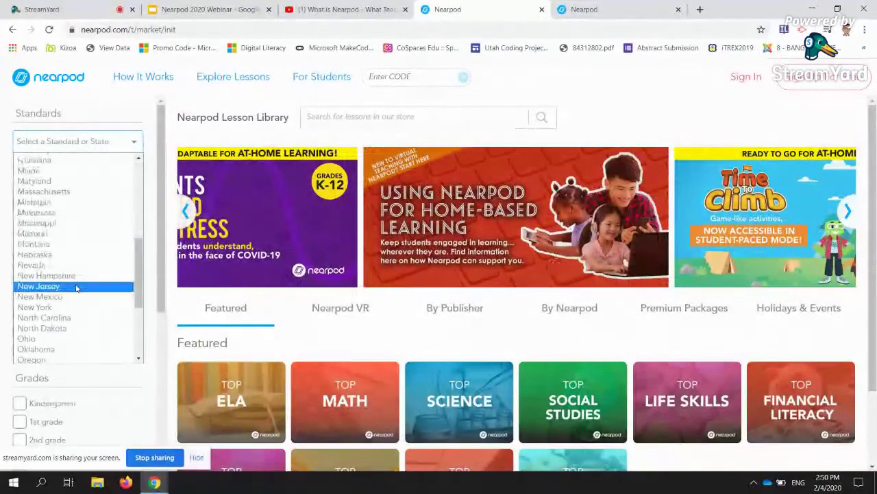
{"action": "left_click", "coordinate": [114, 115]}
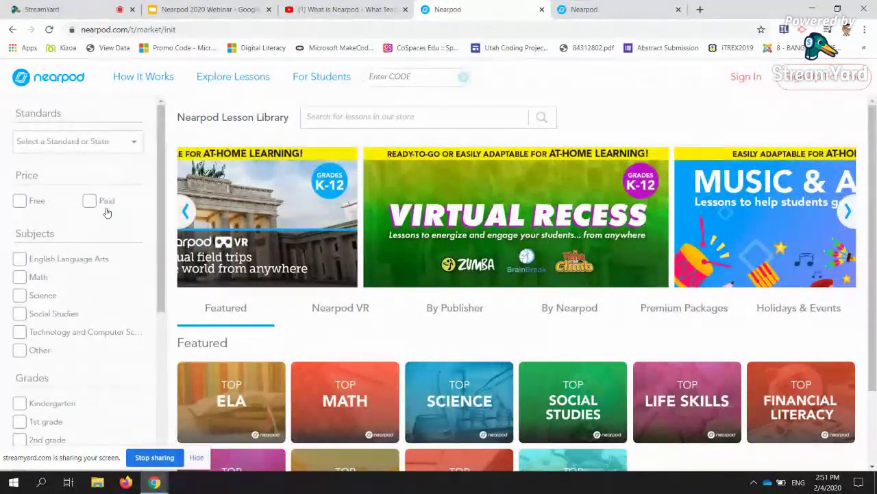
- Filter the Nearpod Lesson Library to free Math lessons for 5th grade
{"action": "left_click", "coordinate": [20, 203]}
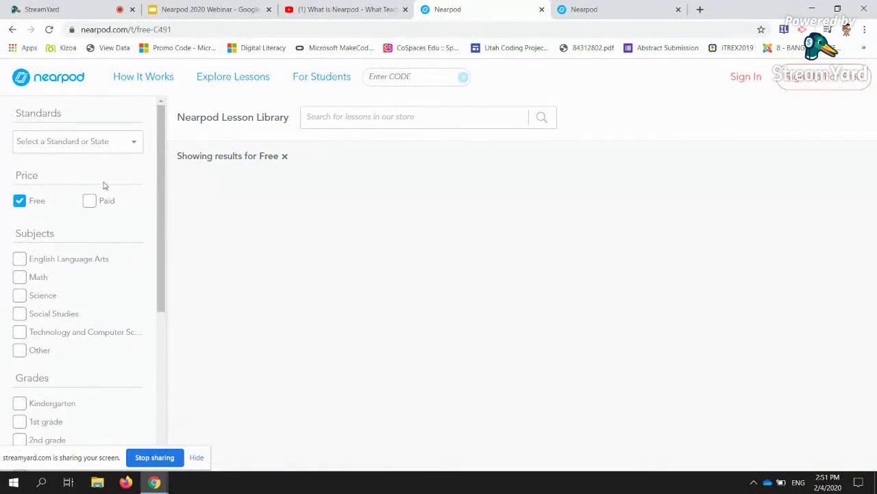
{"action": "scroll", "coordinate": [162, 233], "scroll_direction": "down", "scroll_amount": 2}
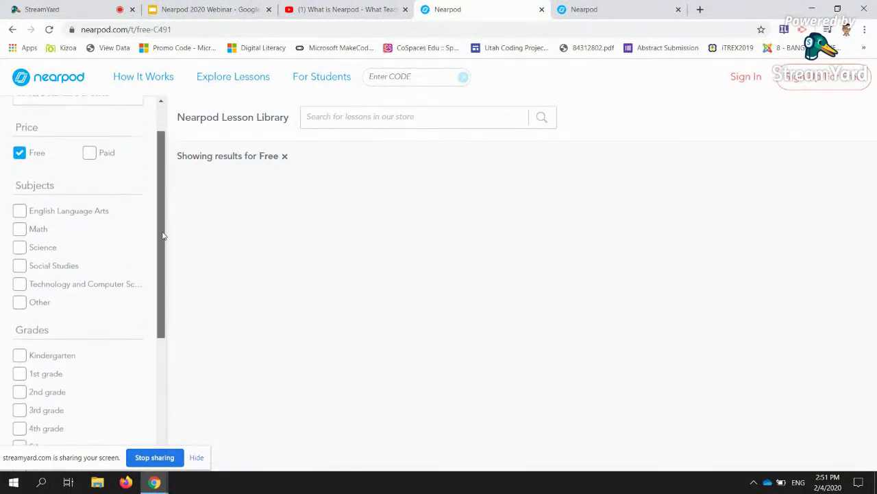
{"action": "left_click_drag", "start_coordinate": [160, 270], "coordinate": [157, 280]}
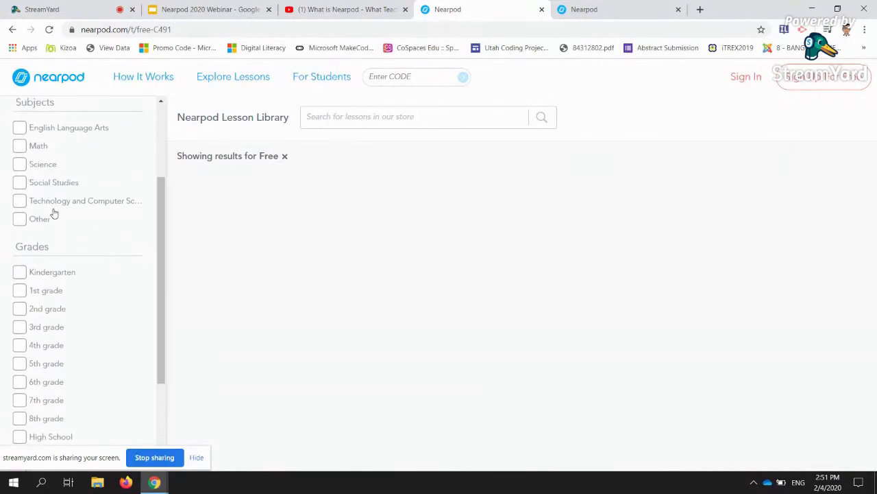
{"action": "left_click", "coordinate": [18, 150]}
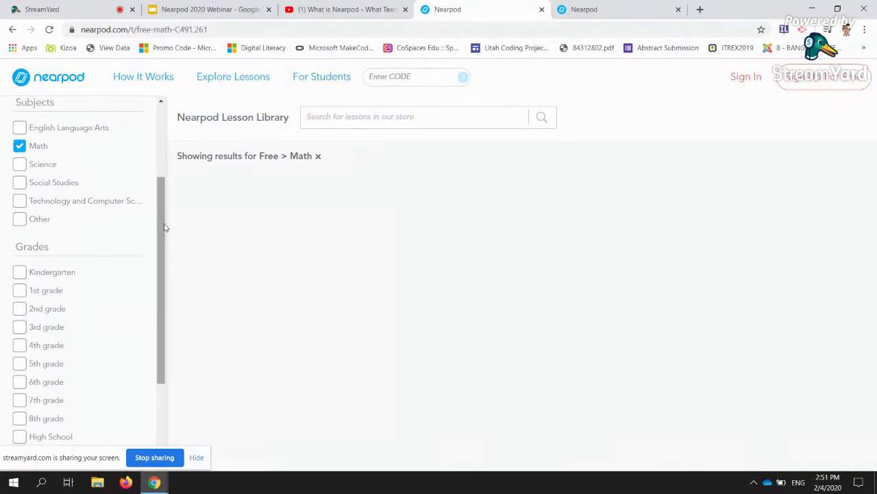
{"action": "left_click_drag", "start_coordinate": [163, 229], "coordinate": [199, 149]}
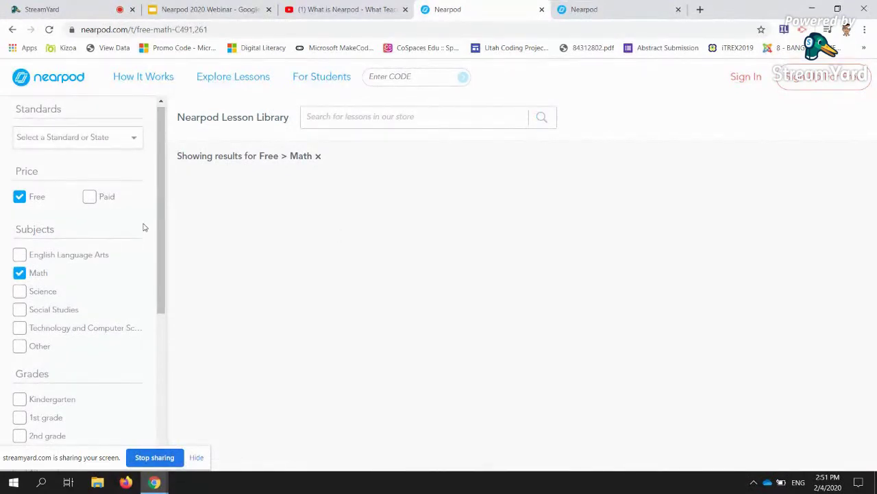
{"action": "left_click_drag", "start_coordinate": [159, 202], "coordinate": [157, 328]}
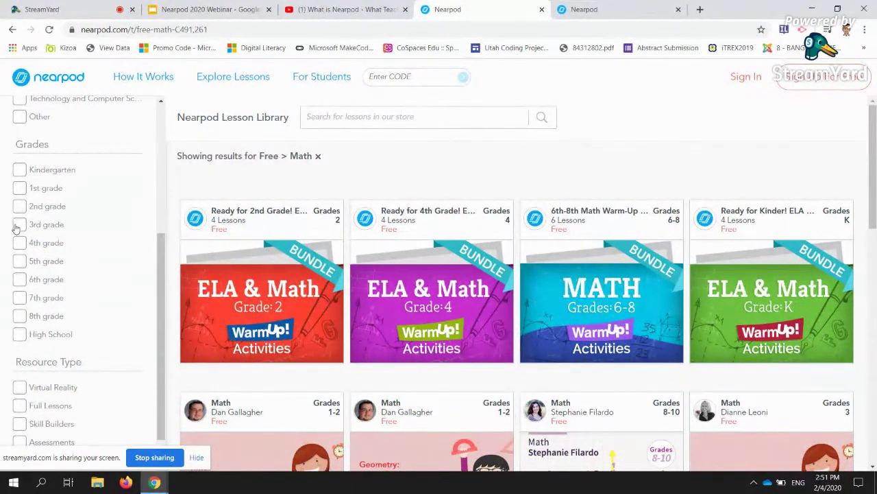
{"action": "left_click", "coordinate": [20, 263]}
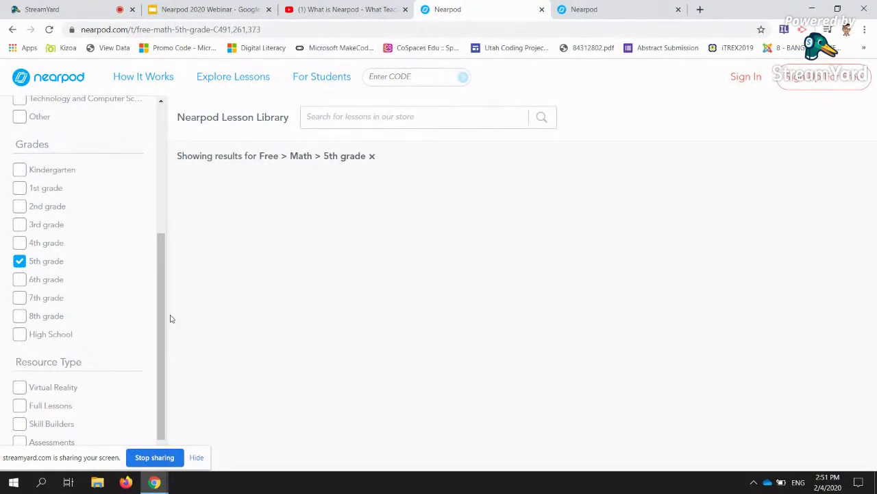
- Examine the Resource Type filter options and browse the lessons listed for Free, Math and 5th grade
{"action": "left_click_drag", "start_coordinate": [162, 294], "coordinate": [155, 323]}
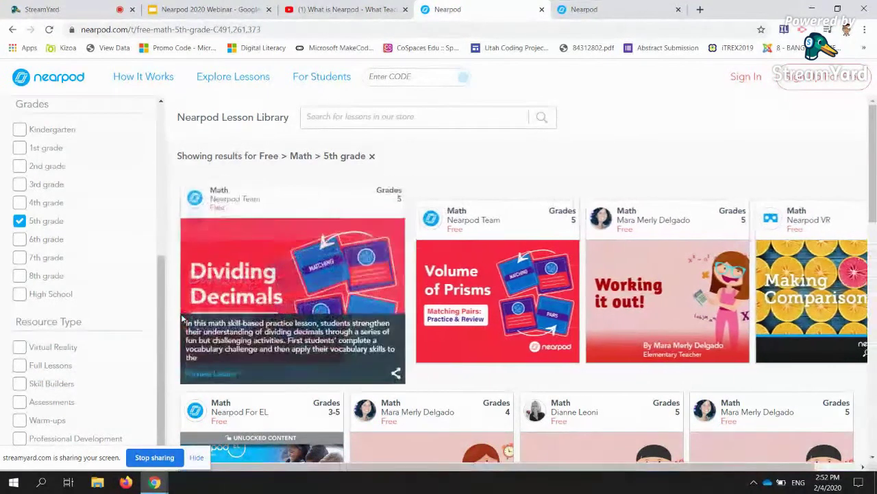
{"action": "left_click_drag", "start_coordinate": [163, 306], "coordinate": [174, 162]}
{"action": "mouse_move", "coordinate": [745, 346]}
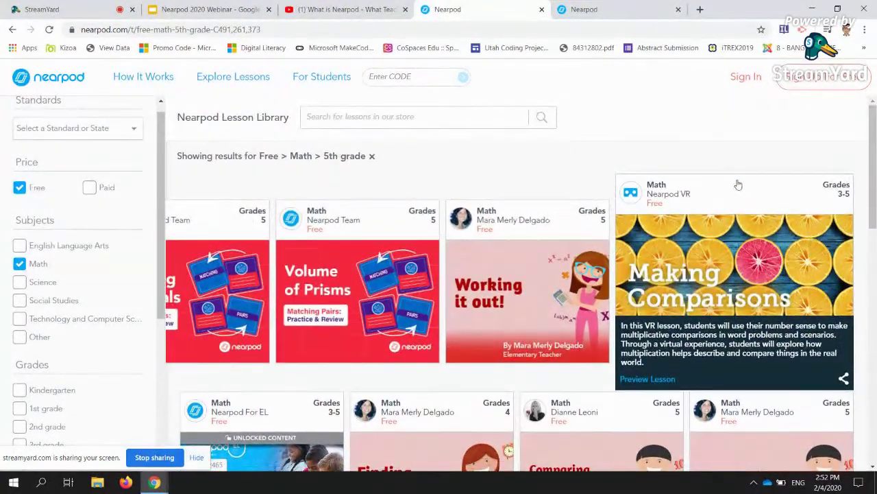
{"action": "left_click_drag", "start_coordinate": [874, 139], "coordinate": [875, 145]}
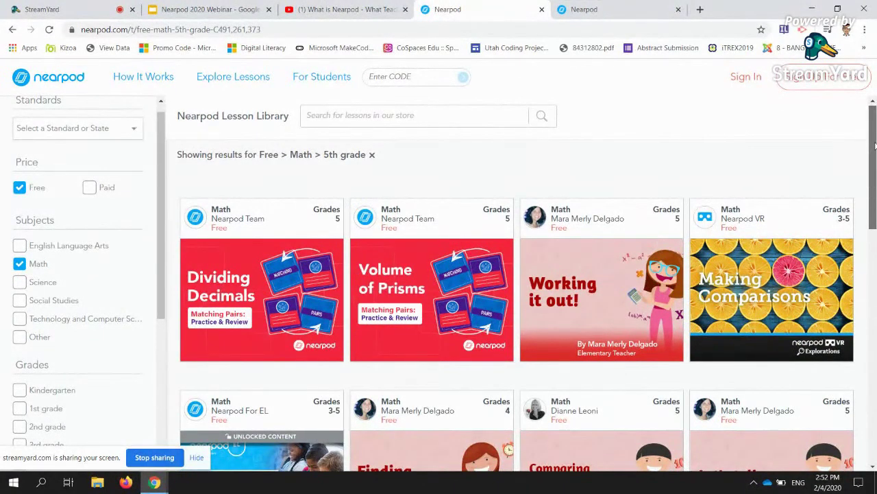
{"action": "left_click_drag", "start_coordinate": [875, 145], "coordinate": [875, 340]}
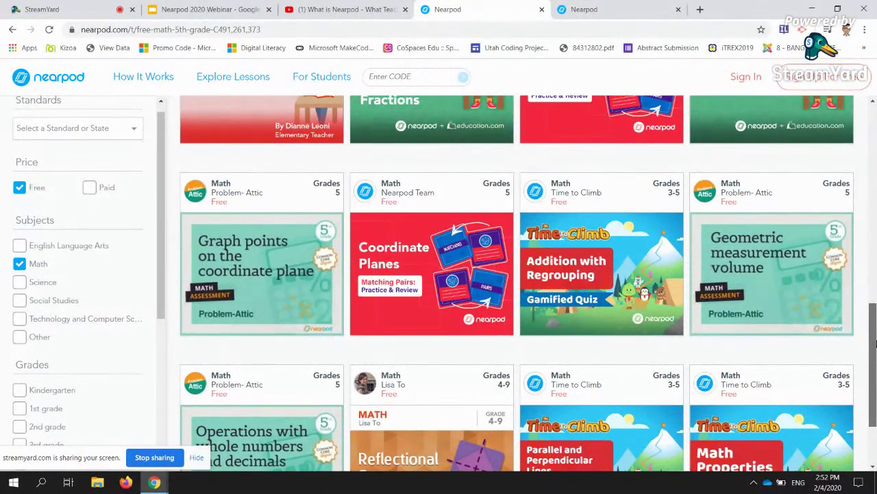
{"action": "left_click_drag", "start_coordinate": [875, 343], "coordinate": [875, 109]}
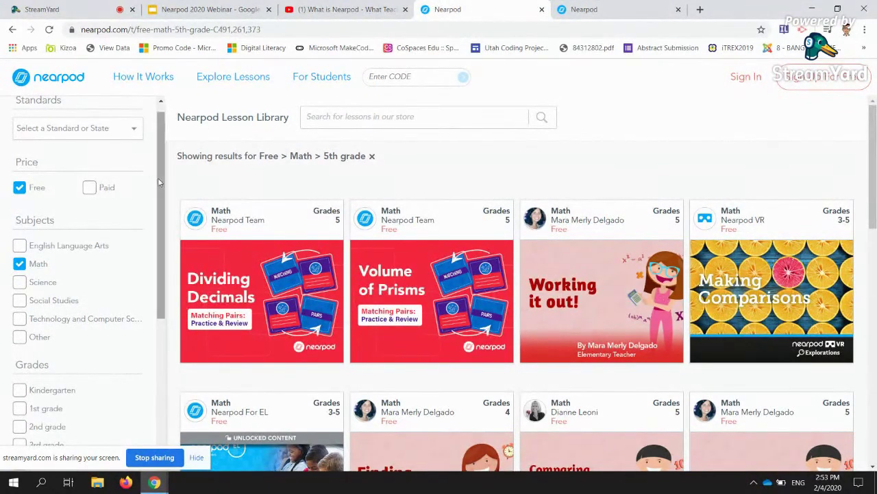
{"action": "scroll", "coordinate": [162, 179], "scroll_direction": "down", "scroll_amount": 1}
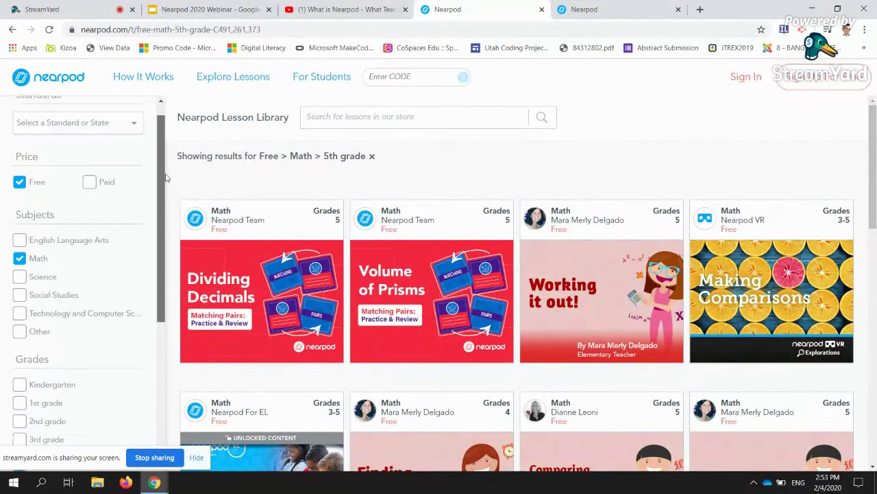
{"action": "scroll", "coordinate": [162, 178], "scroll_direction": "up", "scroll_amount": 1}
- Switch to the Nearpod 2020 Webinar presentation in Google Slides and open slide 14, "How to Start? Where to Start?"
{"action": "left_click", "coordinate": [188, 6]}
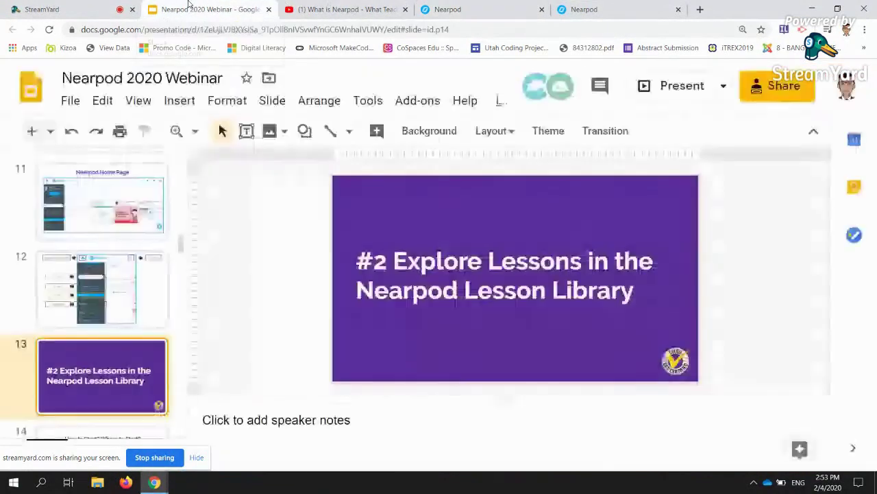
{"action": "scroll", "coordinate": [82, 351], "scroll_direction": "down", "scroll_amount": 3}
{"action": "scroll", "coordinate": [89, 350], "scroll_direction": "down", "scroll_amount": 1}
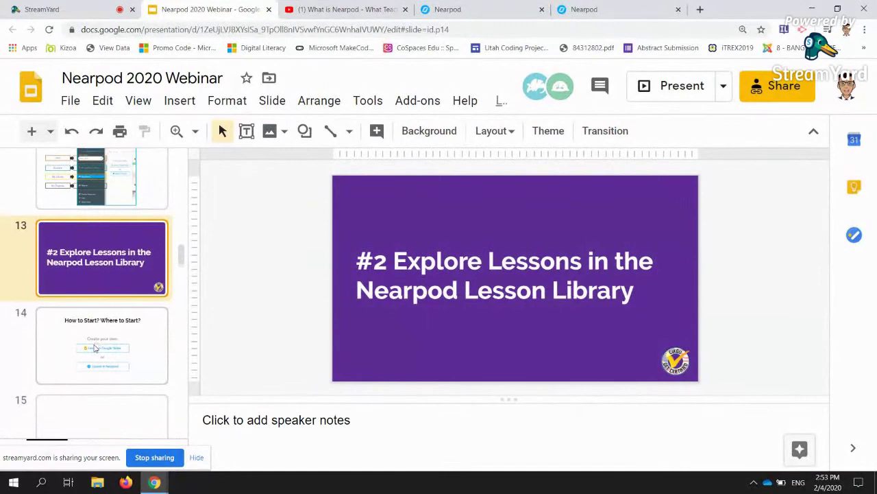
{"action": "left_click", "coordinate": [142, 259]}
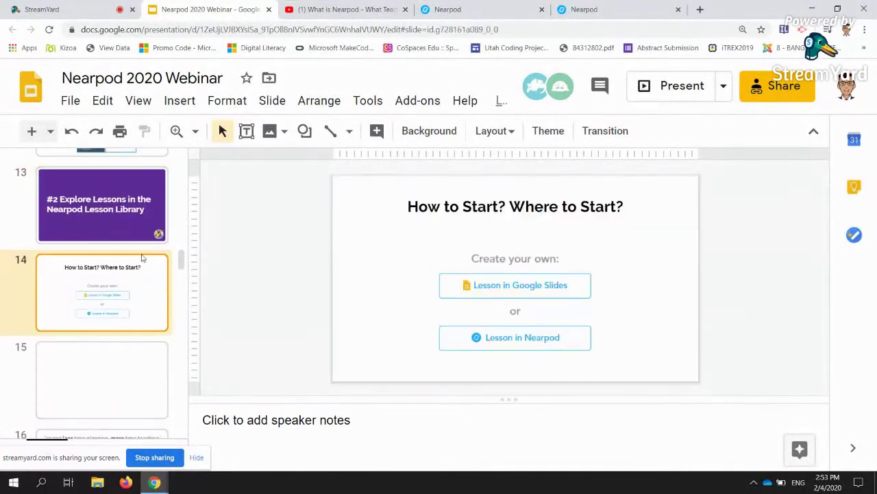
- Revisit the filtered 5th grade Math lessons in Nearpod, and return to the webinar presentation
{"action": "left_click", "coordinate": [490, 7]}
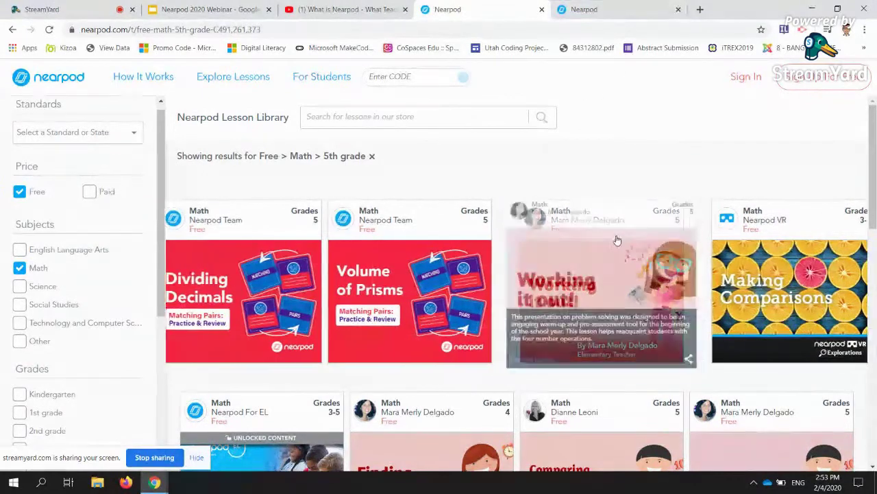
{"action": "mouse_move", "coordinate": [468, 219]}
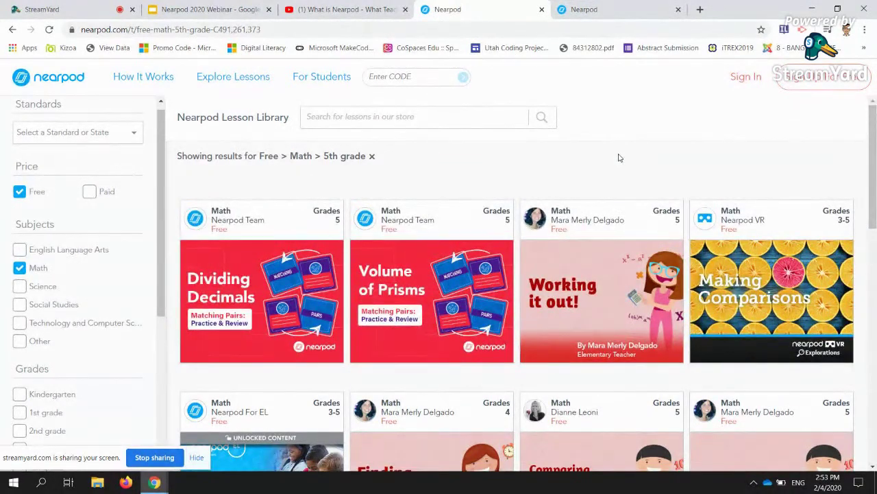
{"action": "left_click", "coordinate": [195, 6]}
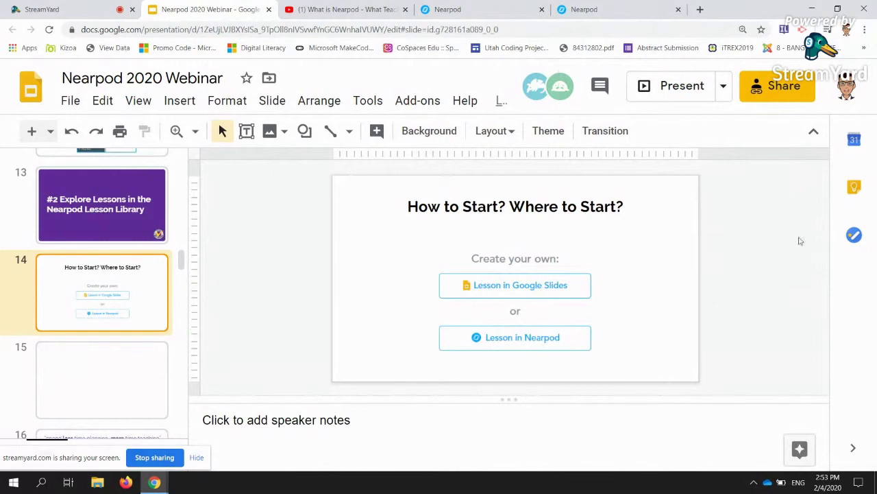
- Return to Nearpod and log in as a teacher from its home page, using the first listed Google account
{"action": "left_click", "coordinate": [445, 9]}
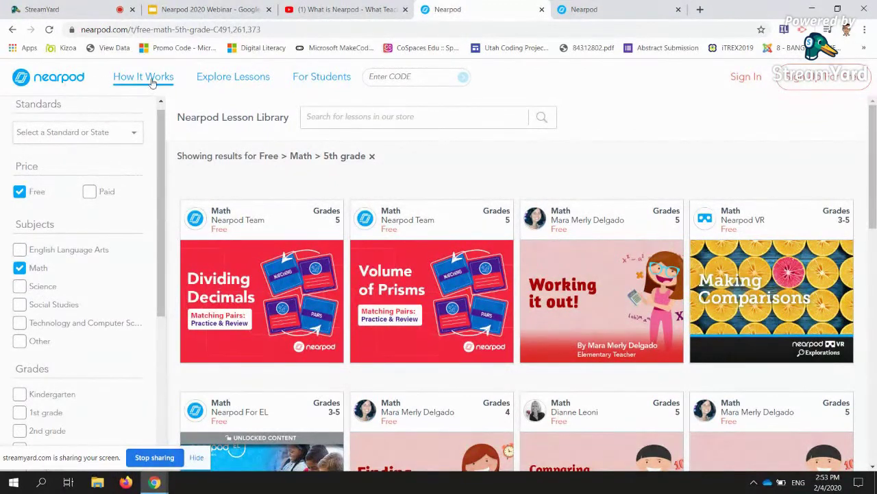
{"action": "left_click", "coordinate": [62, 78]}
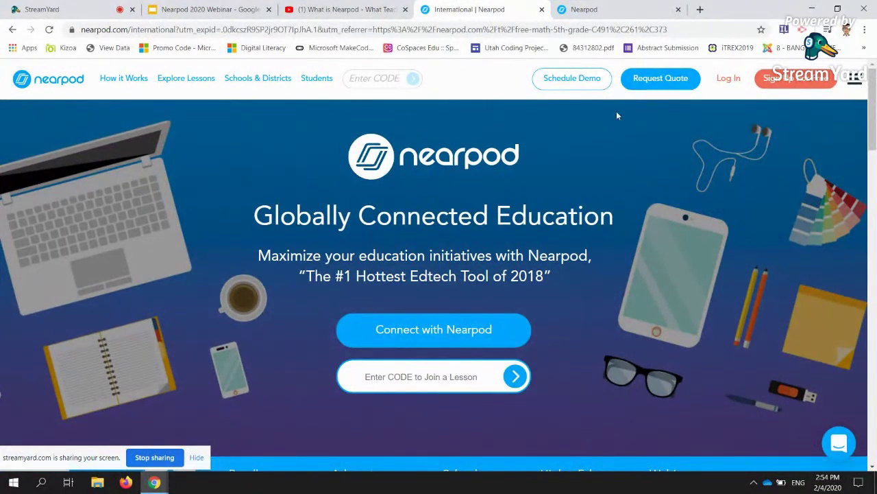
{"action": "left_click", "coordinate": [728, 81]}
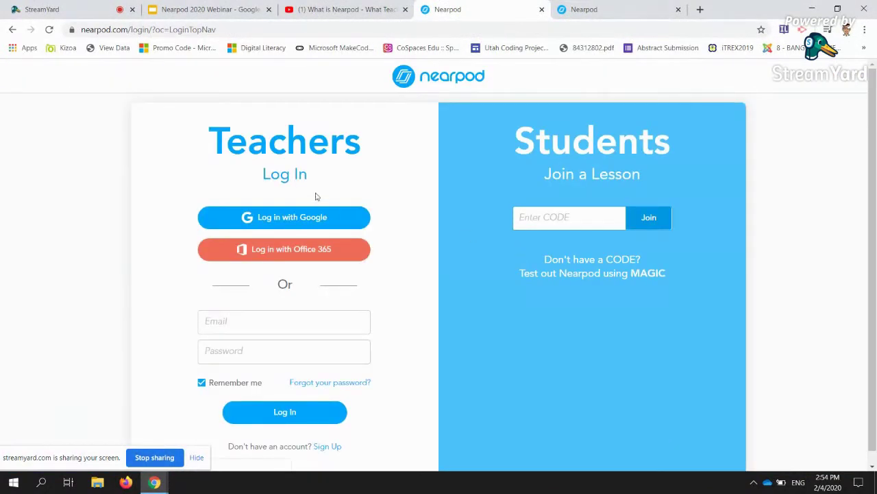
{"action": "left_click", "coordinate": [307, 227]}
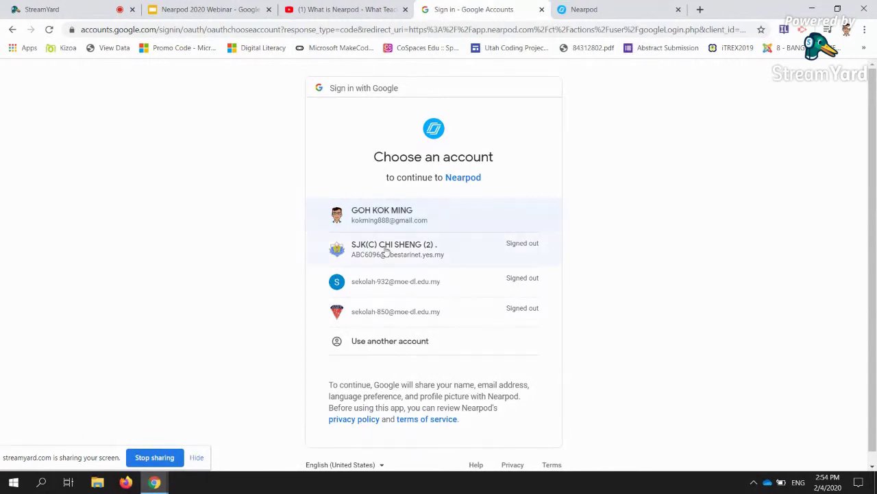
{"action": "left_click", "coordinate": [425, 218]}
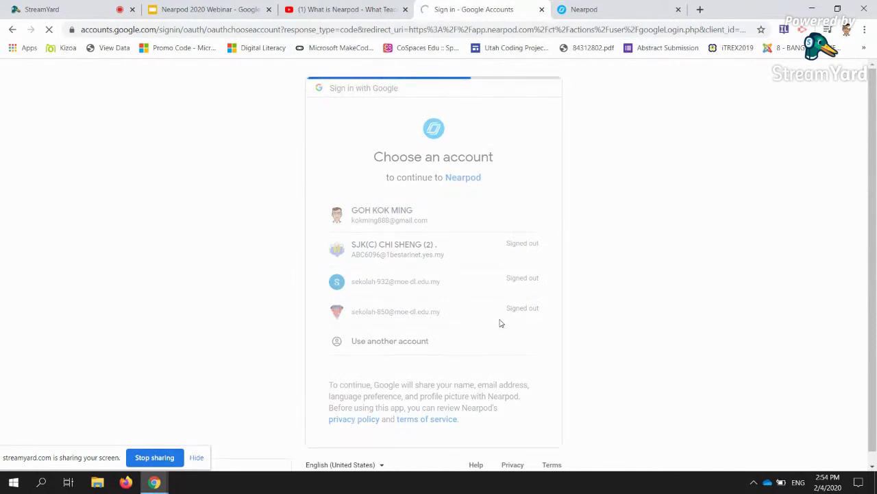
{"action": "left_click", "coordinate": [616, 5]}
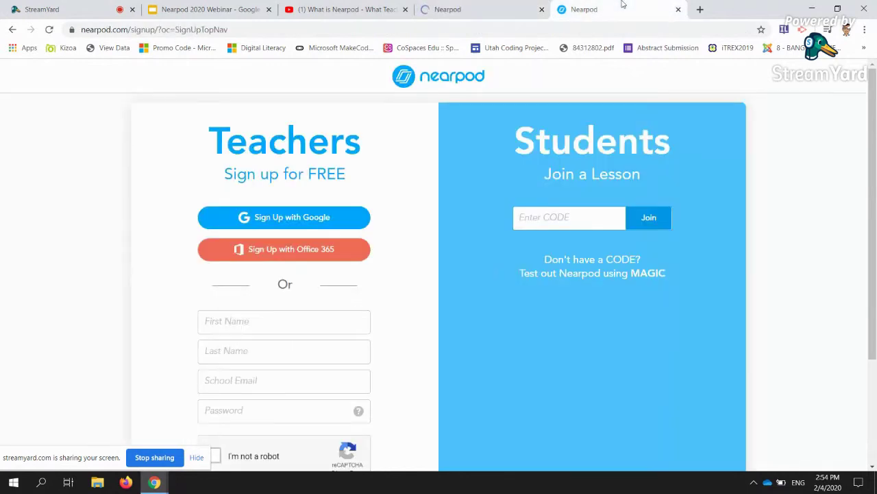
{"action": "left_click", "coordinate": [451, 5]}
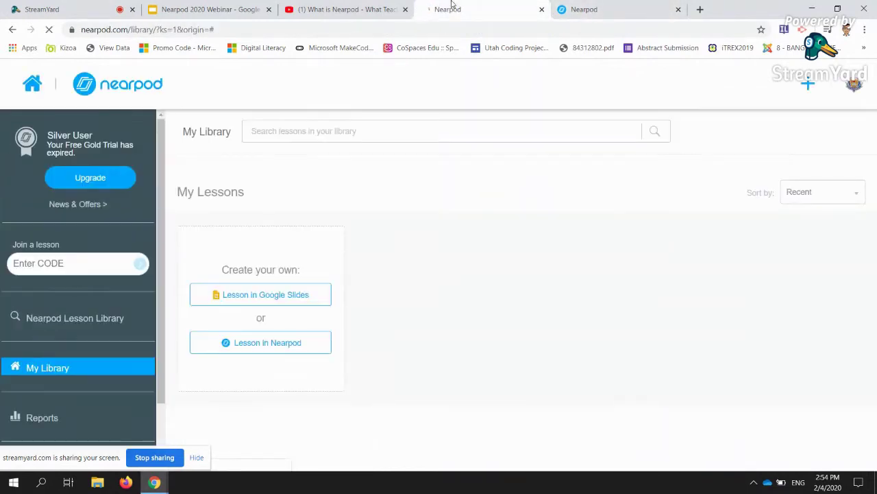
- Look over the saved lessons and lesson creation options in My Library, and go back to the webinar presentation
{"action": "mouse_move", "coordinate": [429, 227]}
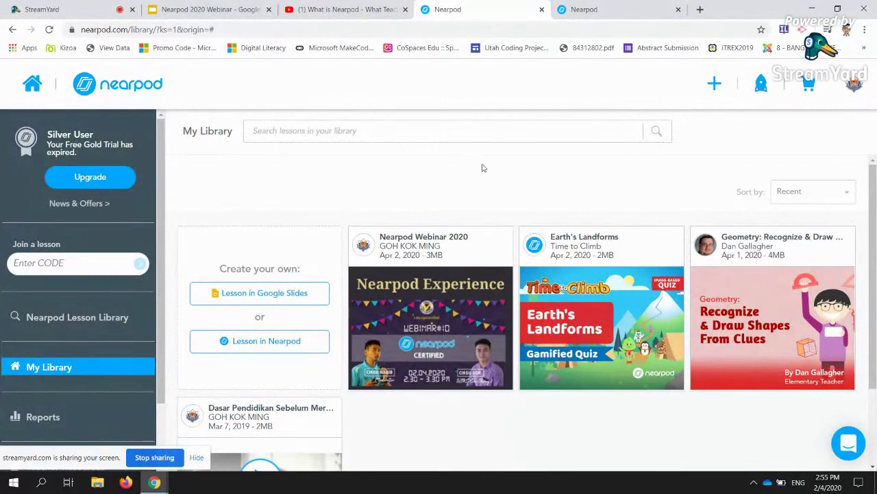
{"action": "scroll", "coordinate": [686, 199], "scroll_direction": "down", "scroll_amount": 1}
{"action": "mouse_move", "coordinate": [793, 209]}
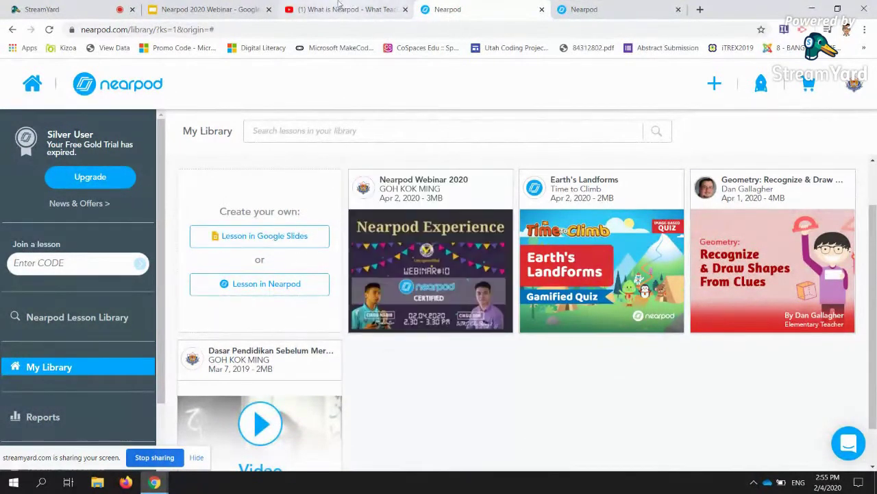
{"action": "left_click", "coordinate": [233, 9]}
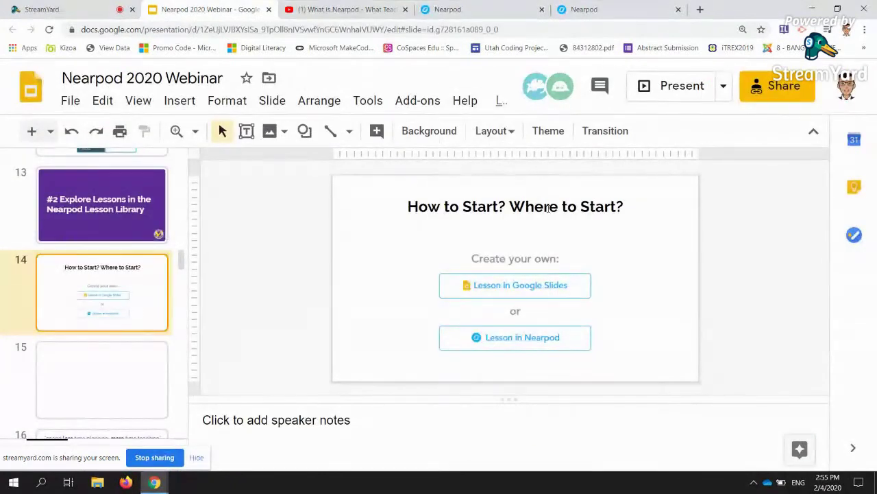
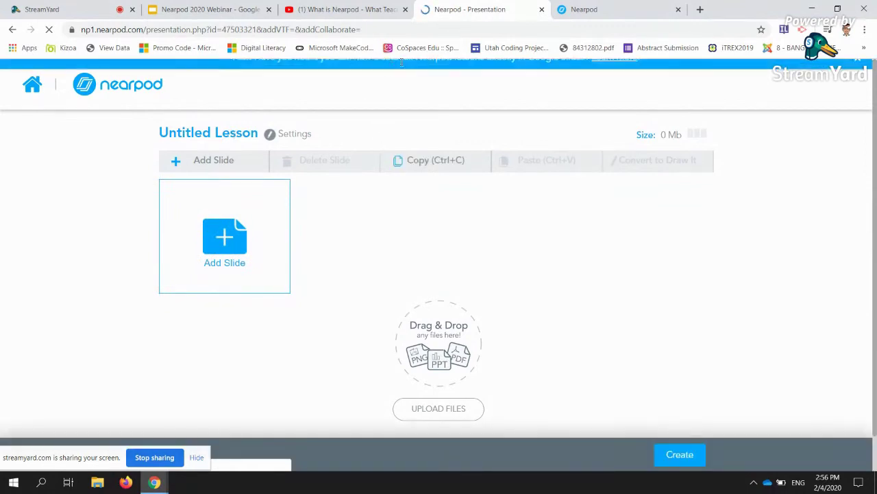
- Rename the untitled Nearpod lesson as TESTING
{"action": "left_click", "coordinate": [253, 134]}
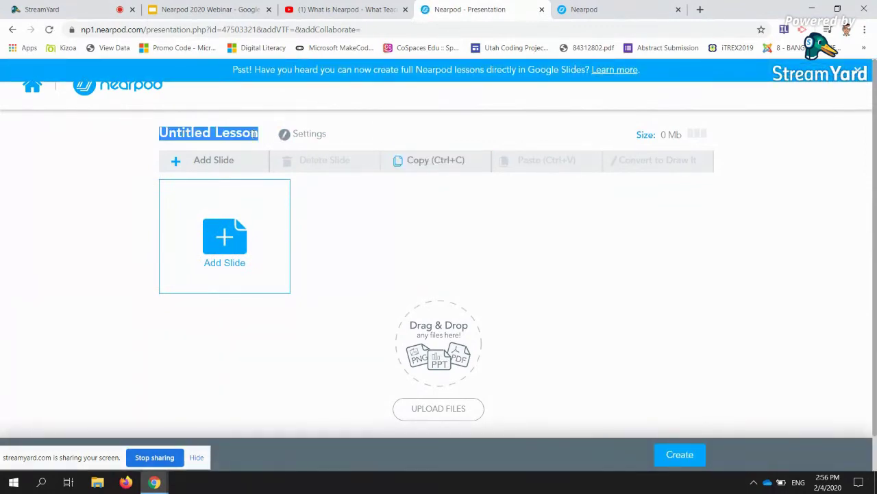
{"action": "type", "text": "TEsi"}
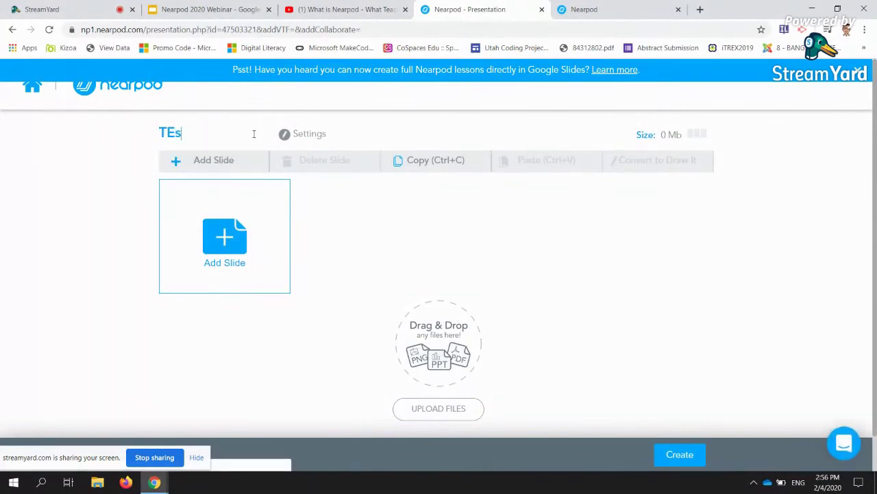
{"action": "key", "text": "BackSpace"}
{"action": "key", "text": "BackSpace"}
{"action": "key", "text": "BackSpace"}
{"action": "type", "text": "ESTING"}
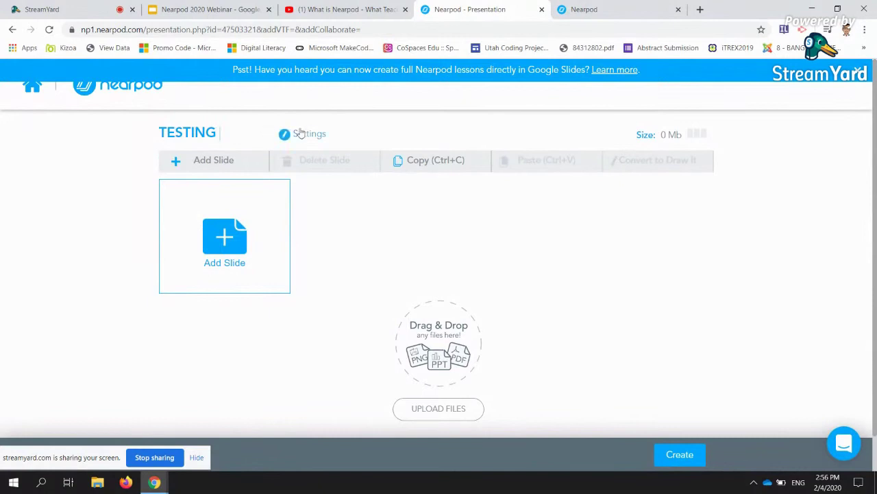
{"action": "left_click", "coordinate": [378, 122]}
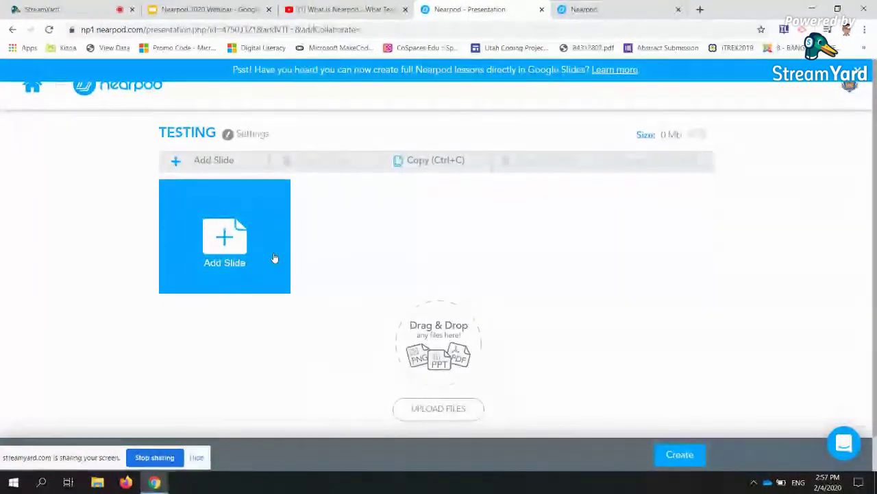
- Start adding a slide to the TESTING lesson and browse all the content types offered under Add Content
{"action": "left_click", "coordinate": [235, 256]}
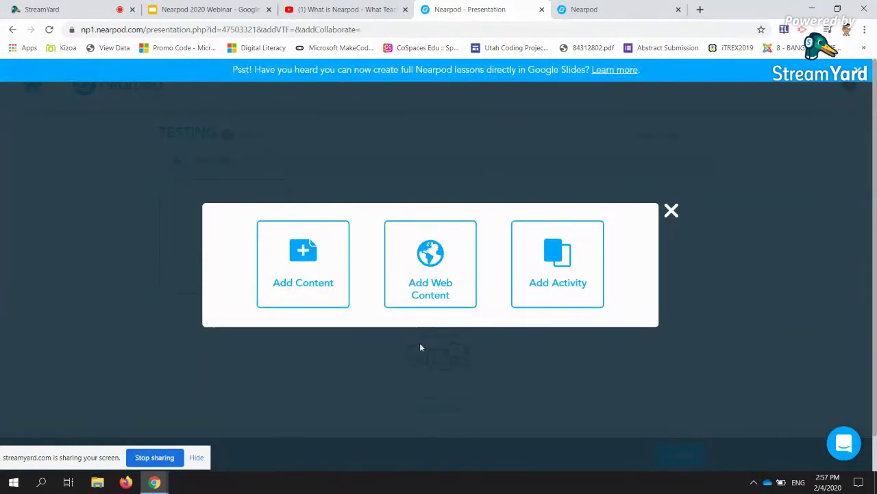
{"action": "left_click", "coordinate": [341, 260]}
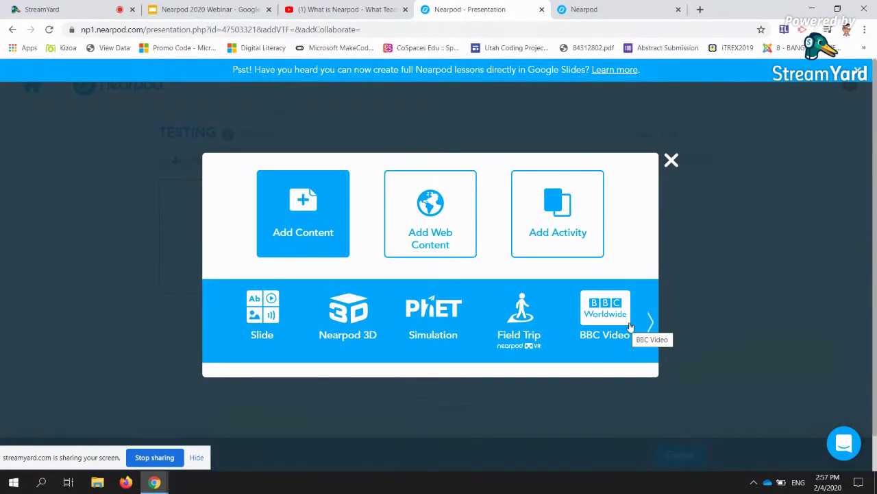
{"action": "left_click", "coordinate": [650, 322]}
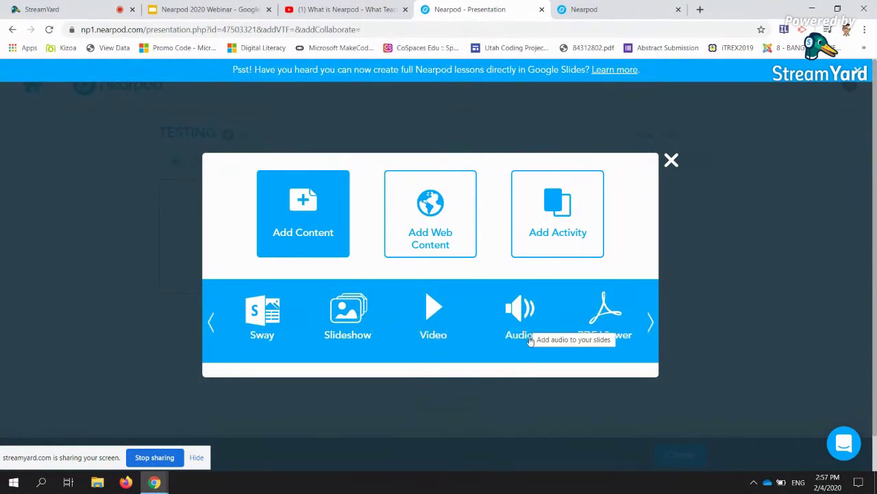
{"action": "left_click", "coordinate": [651, 322]}
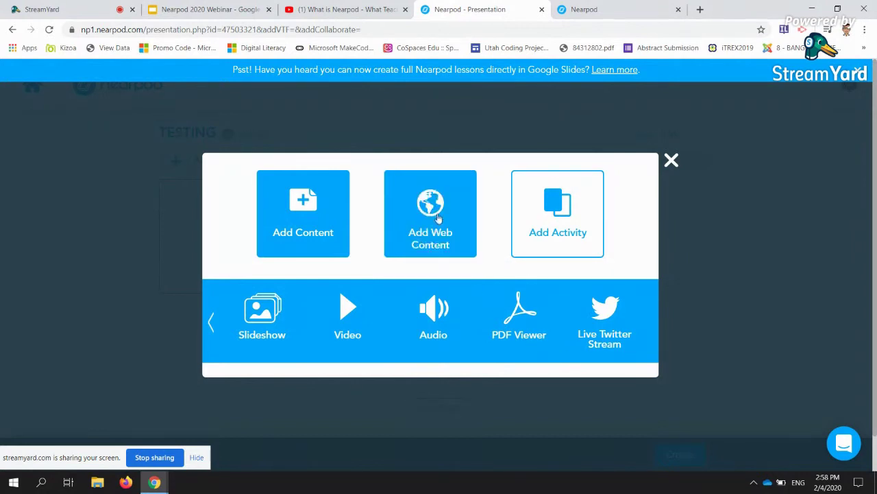
- Examine the website URL notes in the Web Content form, and close the slide options and announcement banner without adding anything
{"action": "left_click", "coordinate": [475, 240]}
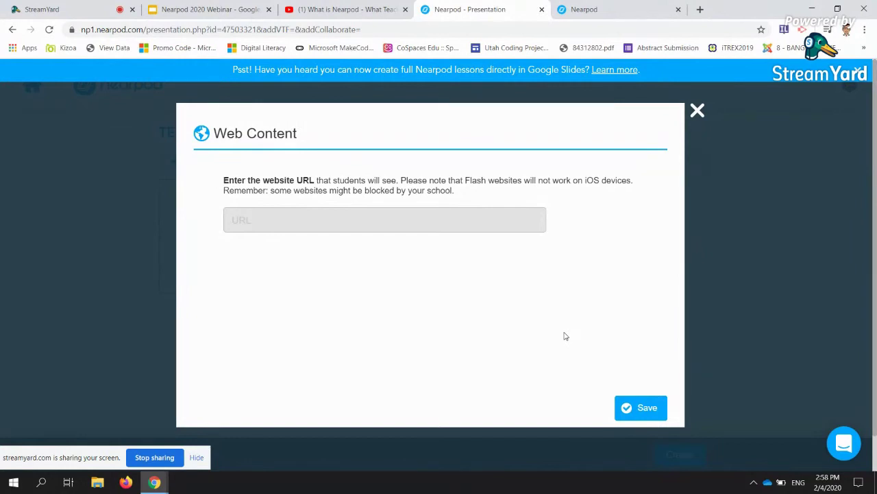
{"action": "left_click_drag", "start_coordinate": [399, 179], "coordinate": [484, 190]}
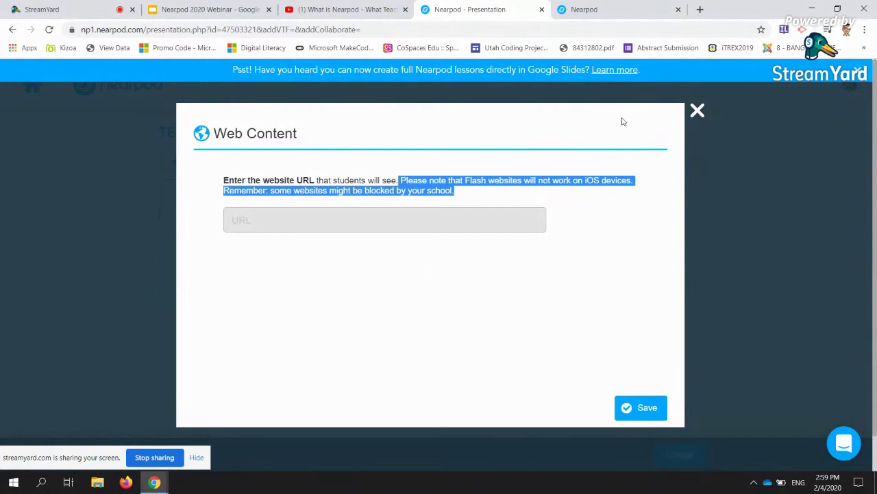
{"action": "left_click", "coordinate": [698, 112]}
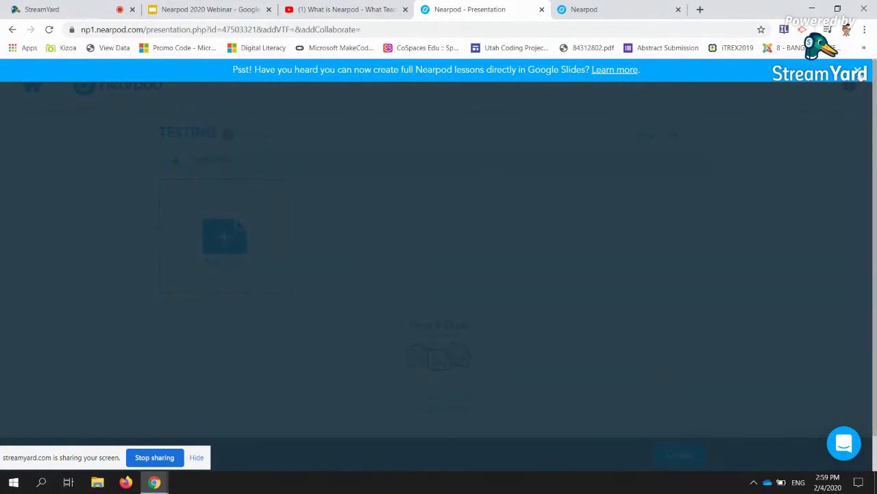
{"action": "left_click", "coordinate": [858, 70]}
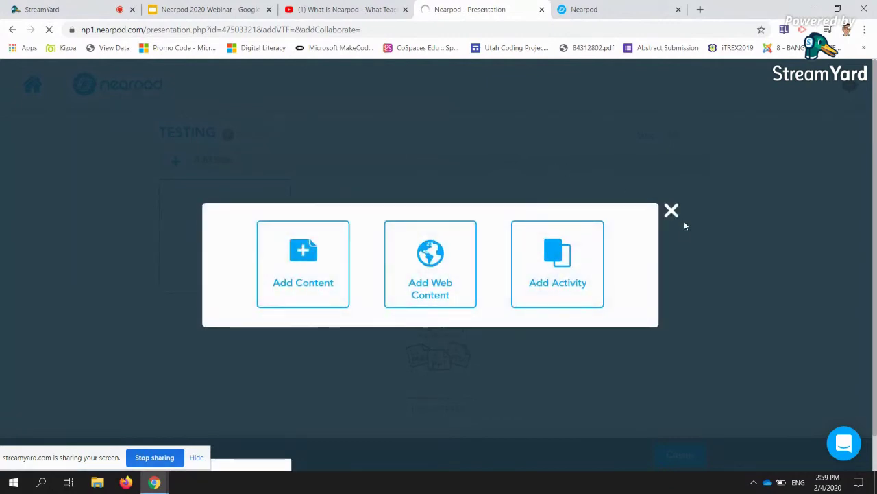
{"action": "left_click", "coordinate": [671, 210]}
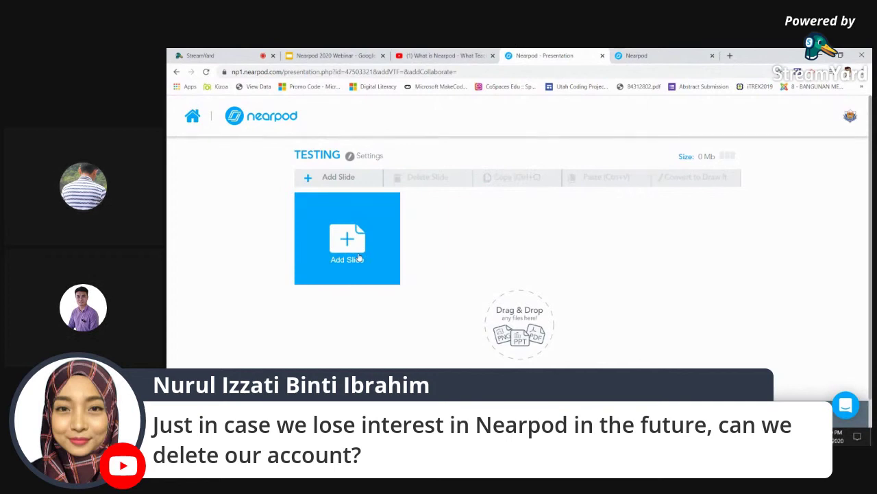
- Browse the Add Activity types for a new slide, through to Memory Test, and close the options without adding one
{"action": "left_click", "coordinate": [358, 257]}
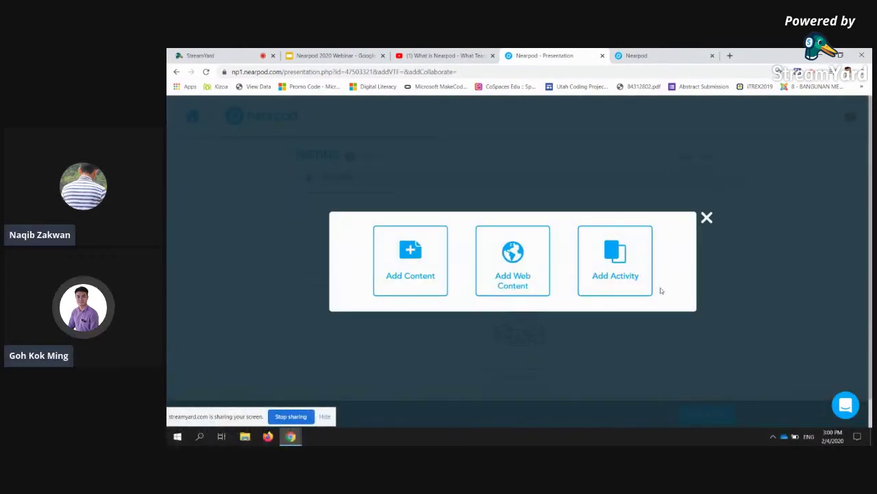
{"action": "left_click", "coordinate": [635, 258]}
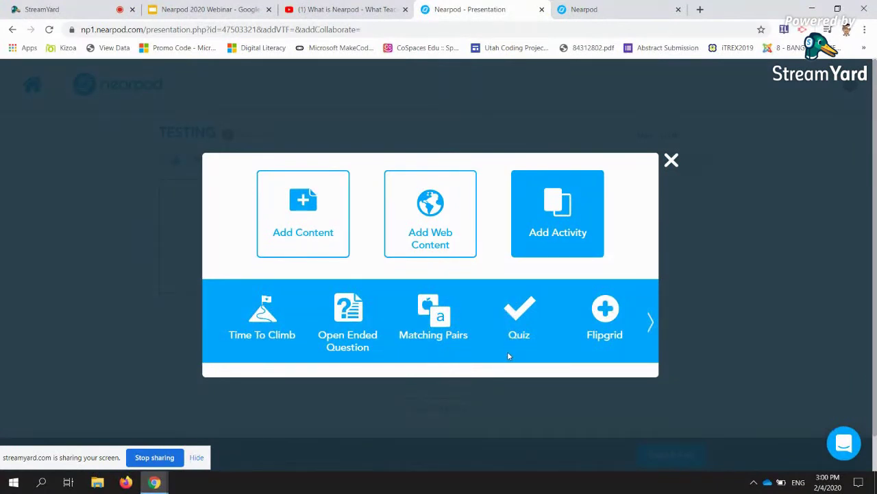
{"action": "left_click", "coordinate": [649, 322]}
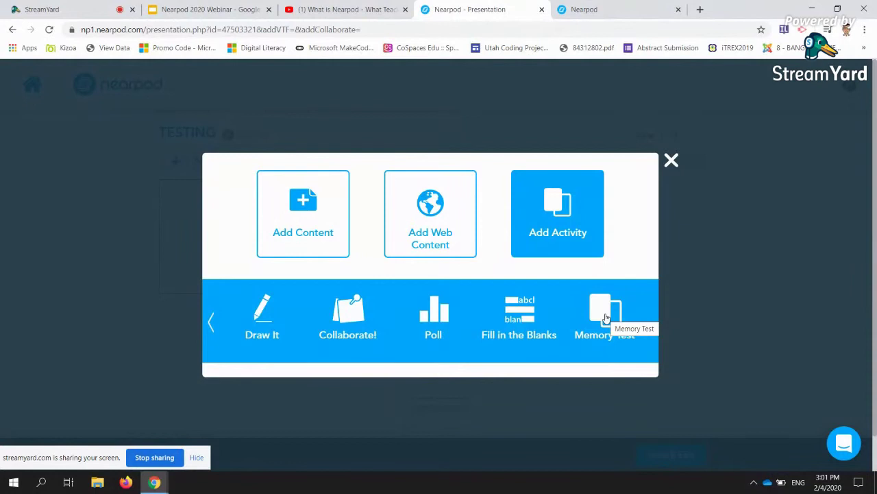
{"action": "left_click", "coordinate": [671, 163]}
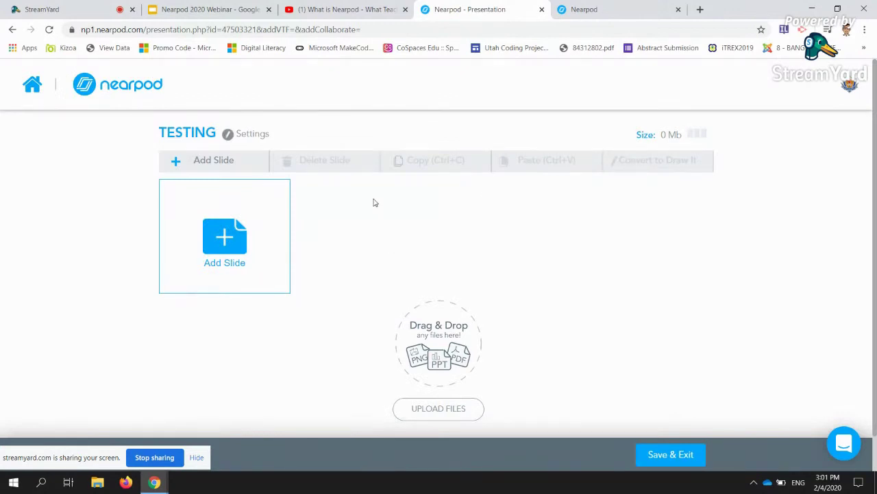
- Switch to the Nearpod 2020 Webinar presentation in Google Slides and open slide 16, "spend less time planning, more time teaching"
{"action": "left_click", "coordinate": [231, 10]}
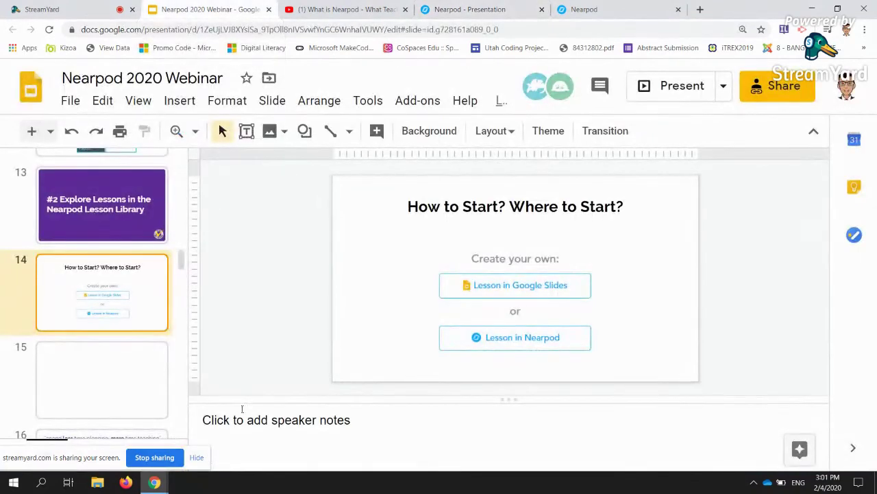
{"action": "scroll", "coordinate": [116, 343], "scroll_direction": "down", "scroll_amount": 1}
{"action": "left_click", "coordinate": [118, 337]}
{"action": "scroll", "coordinate": [121, 334], "scroll_direction": "down", "scroll_amount": 3}
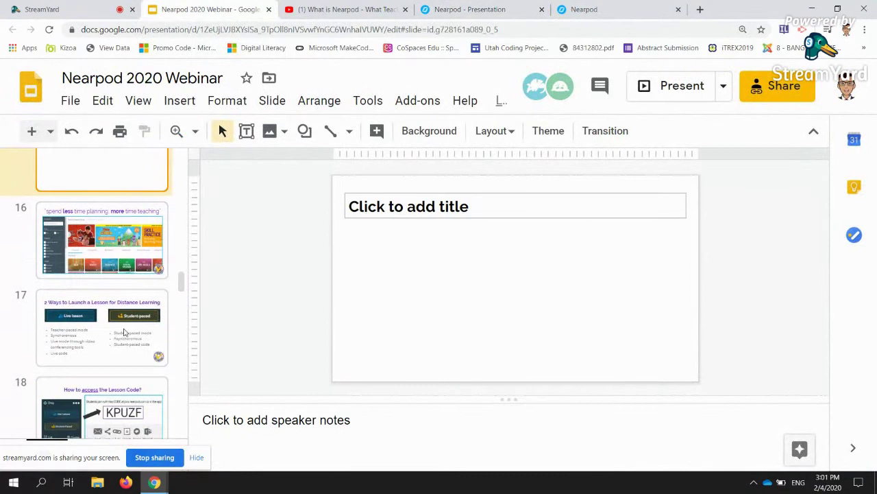
{"action": "left_click", "coordinate": [116, 248]}
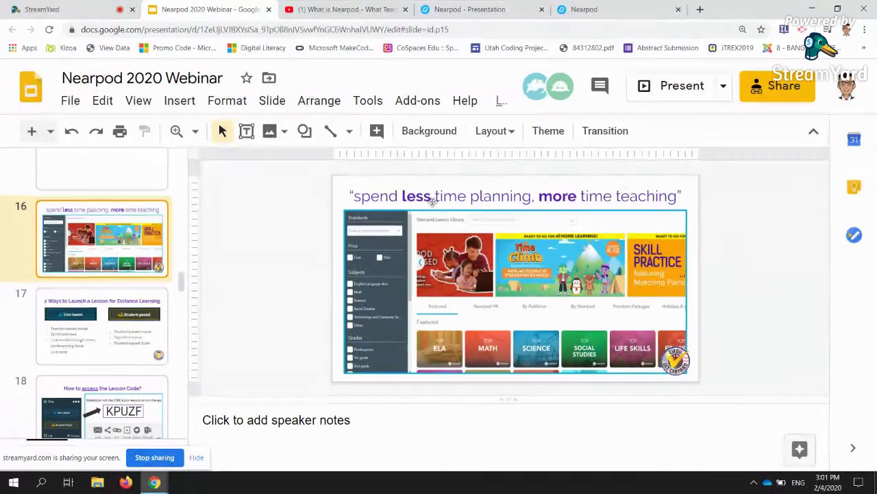
- Present from slide 16 and advance to "2 Ways to Launch a Lesson for Distance Learning", revisiting the previous slide once
{"action": "left_click", "coordinate": [654, 92]}
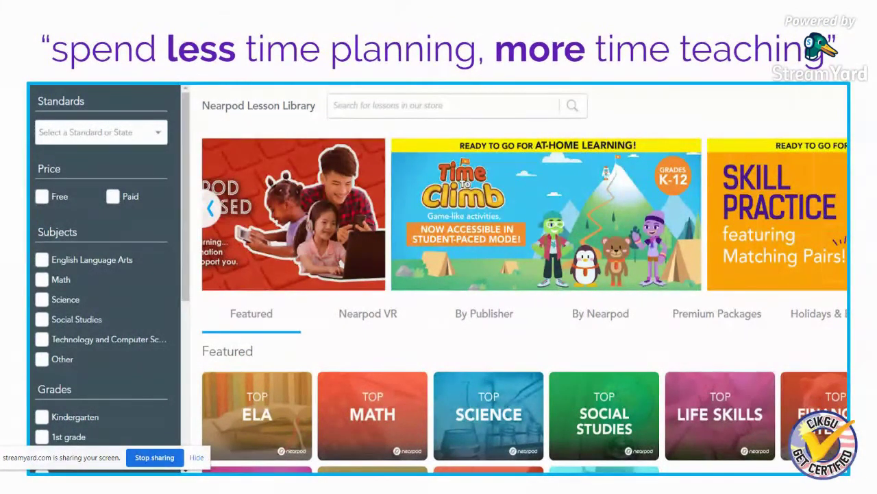
{"action": "left_click", "coordinate": [518, 252]}
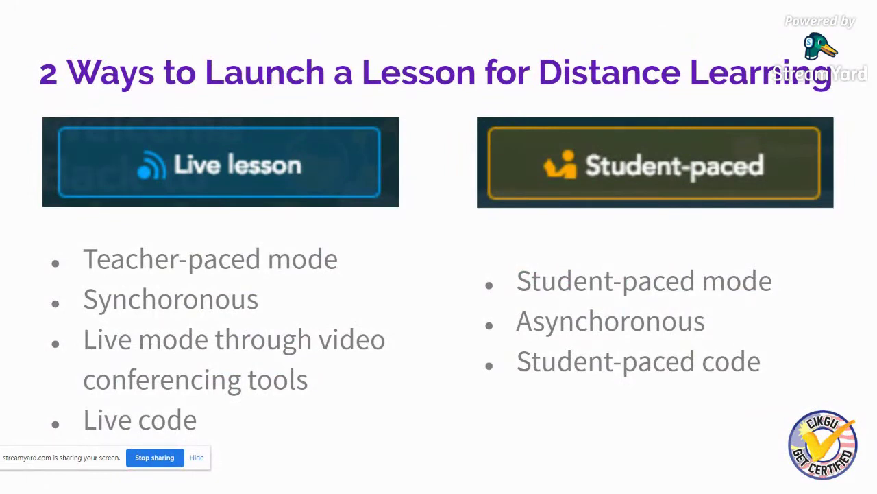
{"action": "key", "text": "Left"}
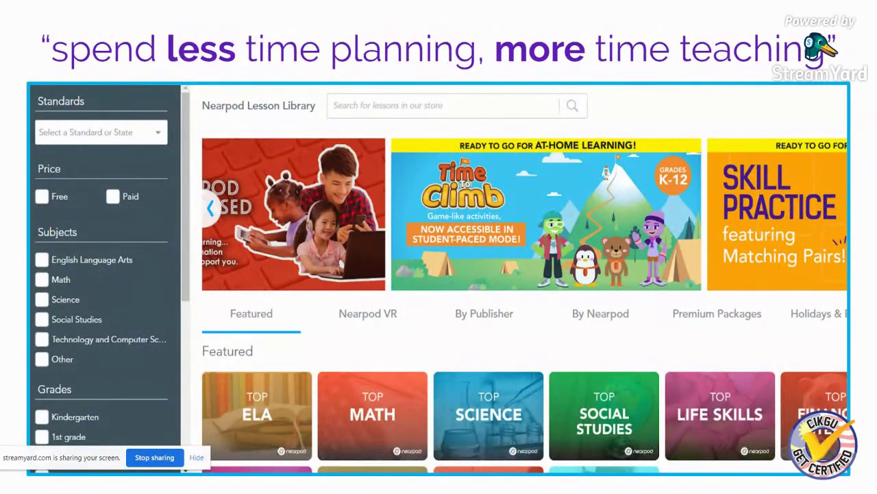
{"action": "key", "text": "Right"}
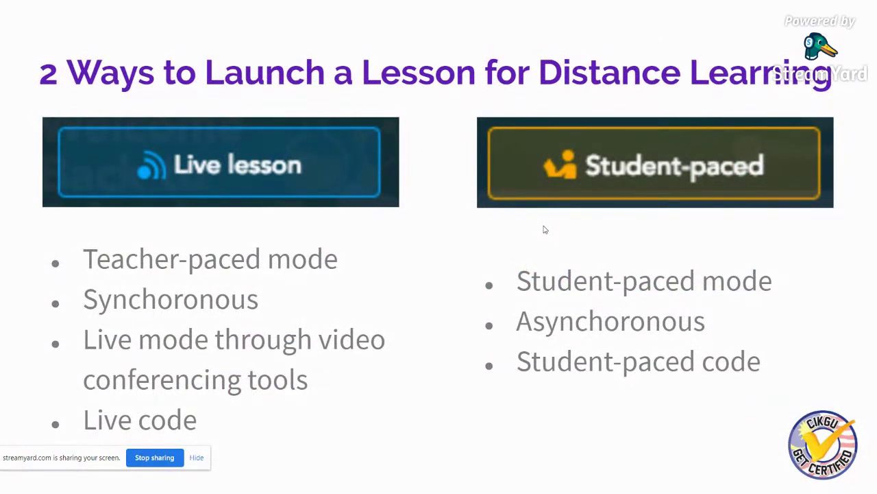
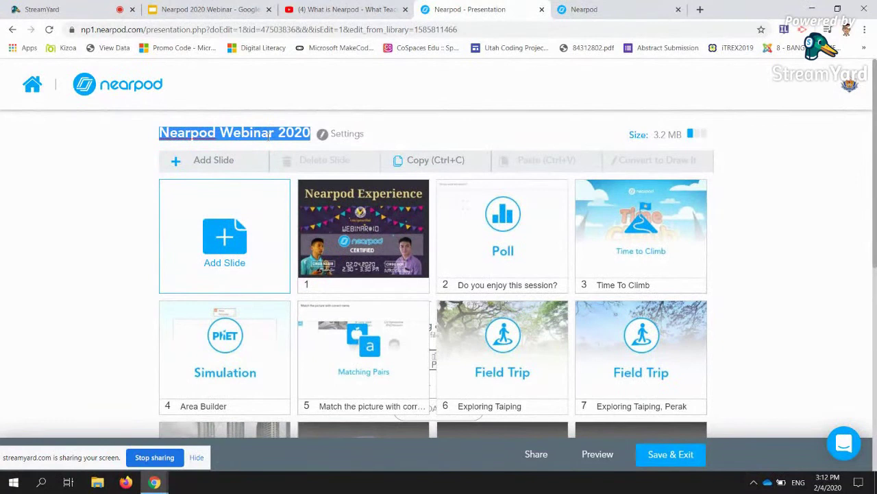
- Point out the size indicator of the Nearpod Webinar 2020 lesson, and return to My Library to view the saved lessons
{"action": "left_click_drag", "start_coordinate": [654, 140], "coordinate": [688, 141]}
{"action": "left_click", "coordinate": [690, 140]}
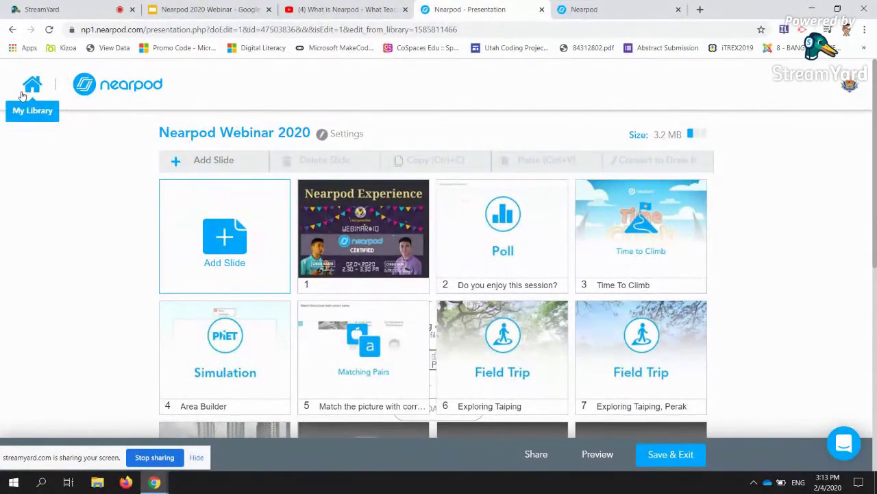
{"action": "left_click", "coordinate": [48, 30]}
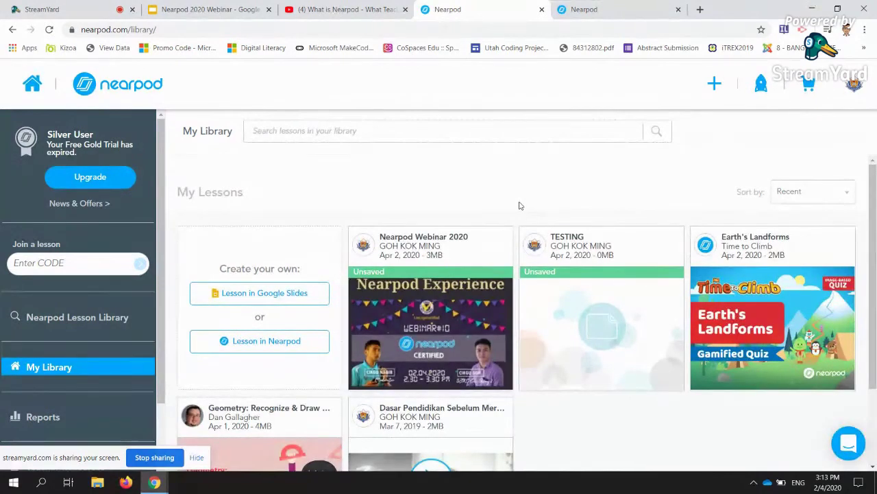
{"action": "mouse_move", "coordinate": [445, 250]}
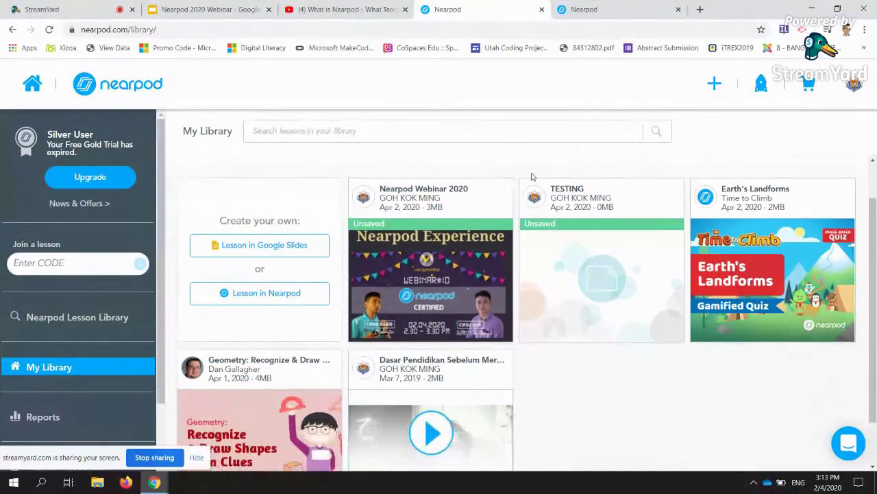
{"action": "scroll", "coordinate": [532, 176], "scroll_direction": "down", "scroll_amount": 1}
- Return to the webinar presentation in Google Slides and present from slide 22, "First, Let's Play a Game!"
{"action": "left_click", "coordinate": [206, 9]}
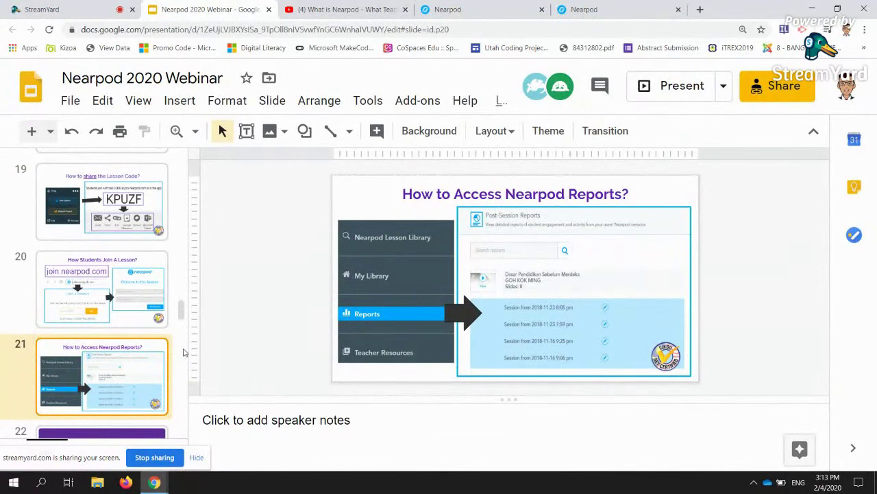
{"action": "scroll", "coordinate": [130, 334], "scroll_direction": "down", "scroll_amount": 3}
{"action": "left_click", "coordinate": [132, 302]}
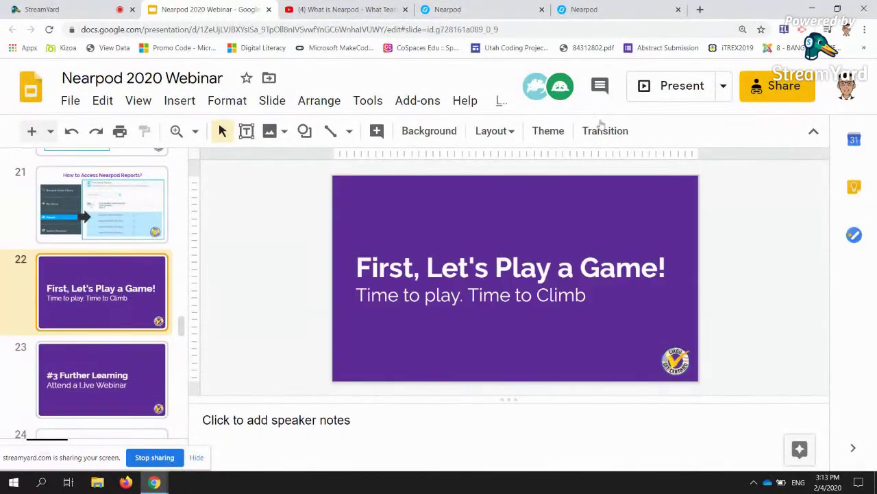
{"action": "left_click", "coordinate": [666, 96]}
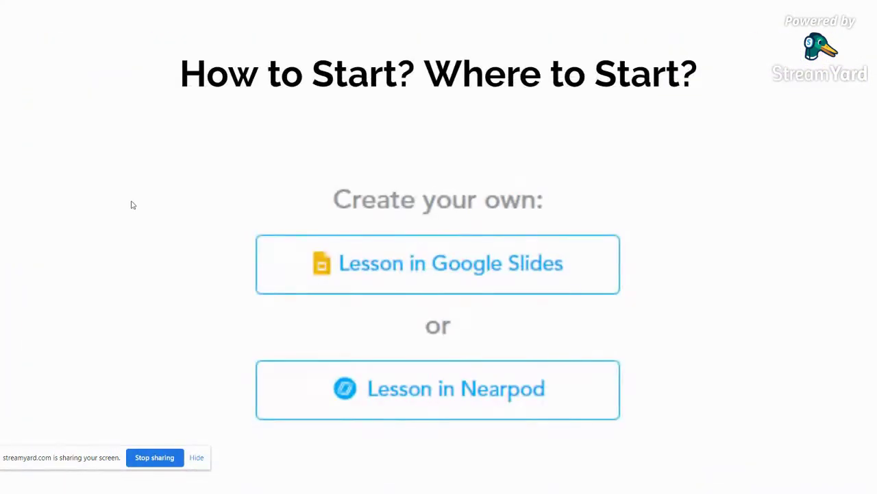
- Exit the slideshow and open slide 12, the labelled overview of the Nearpod home page
{"action": "key", "text": "Escape"}
{"action": "scroll", "coordinate": [137, 245], "scroll_direction": "up", "scroll_amount": 8}
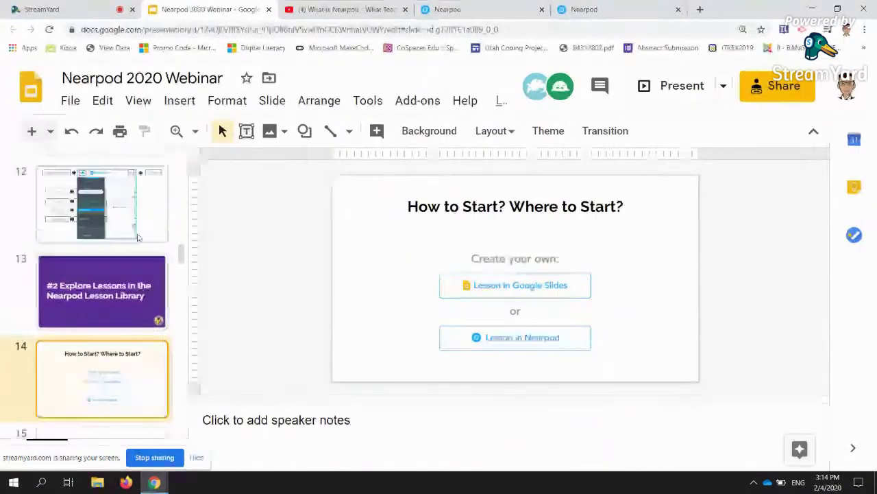
{"action": "scroll", "coordinate": [137, 245], "scroll_direction": "up", "scroll_amount": 7}
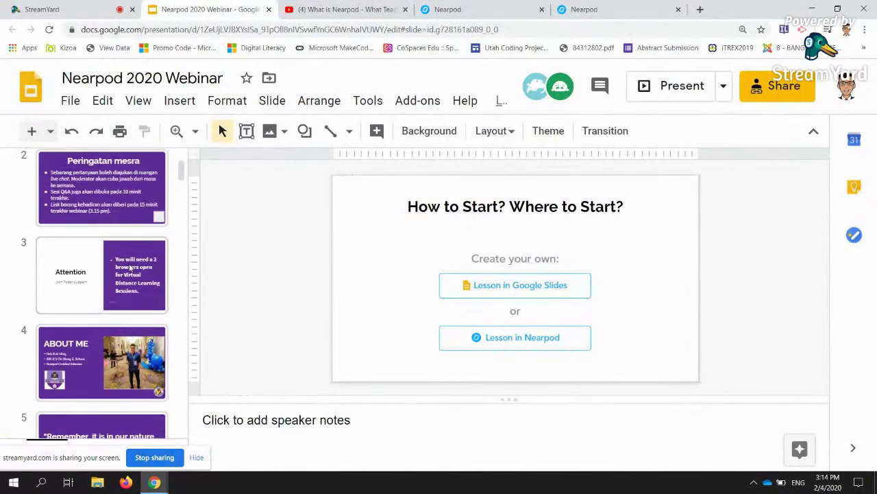
{"action": "scroll", "coordinate": [130, 267], "scroll_direction": "down", "scroll_amount": 14}
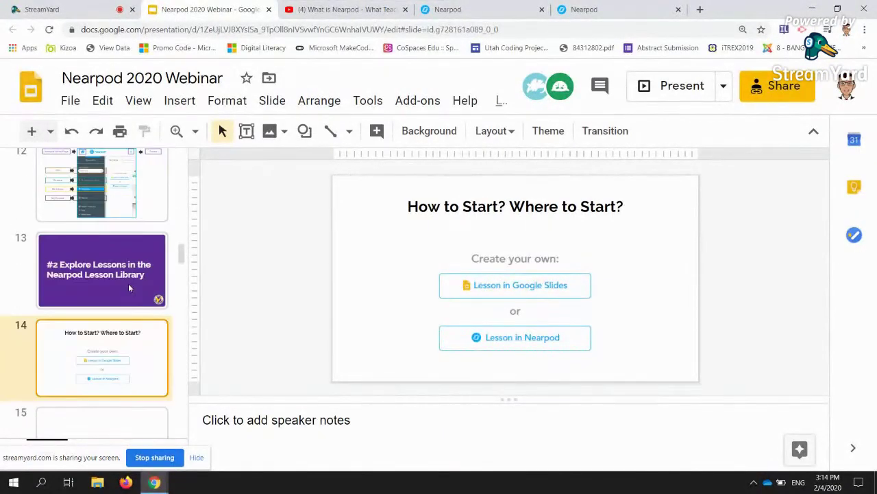
{"action": "scroll", "coordinate": [131, 288], "scroll_direction": "up", "scroll_amount": 3}
{"action": "left_click", "coordinate": [124, 261]}
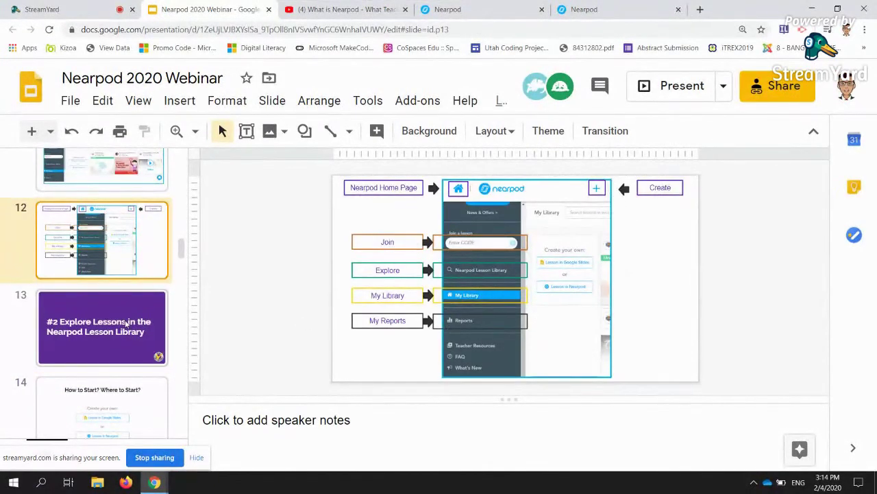
- Present slide 20, "How Students Join A Lesson?", and exit the slideshow
{"action": "scroll", "coordinate": [125, 325], "scroll_direction": "down", "scroll_amount": 3}
{"action": "scroll", "coordinate": [125, 324], "scroll_direction": "down", "scroll_amount": 8}
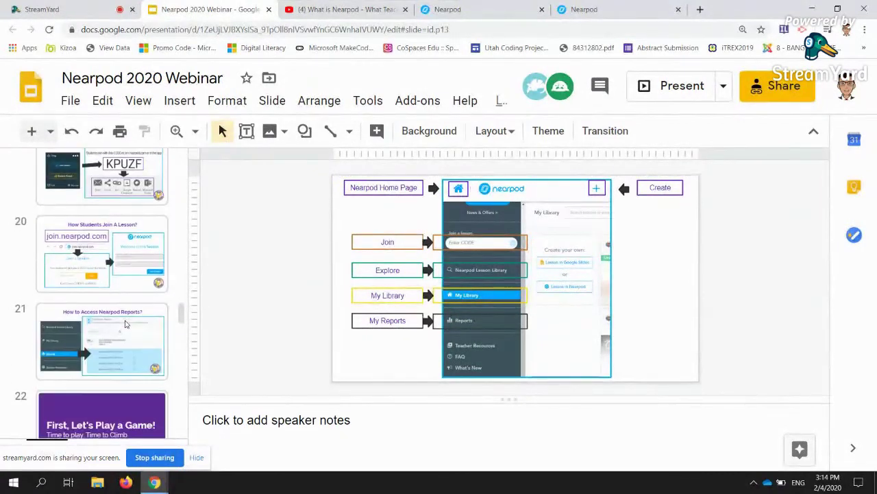
{"action": "scroll", "coordinate": [125, 325], "scroll_direction": "up", "scroll_amount": 2}
{"action": "scroll", "coordinate": [130, 342], "scroll_direction": "down", "scroll_amount": 2}
{"action": "scroll", "coordinate": [130, 343], "scroll_direction": "up", "scroll_amount": 2}
{"action": "left_click", "coordinate": [102, 254]}
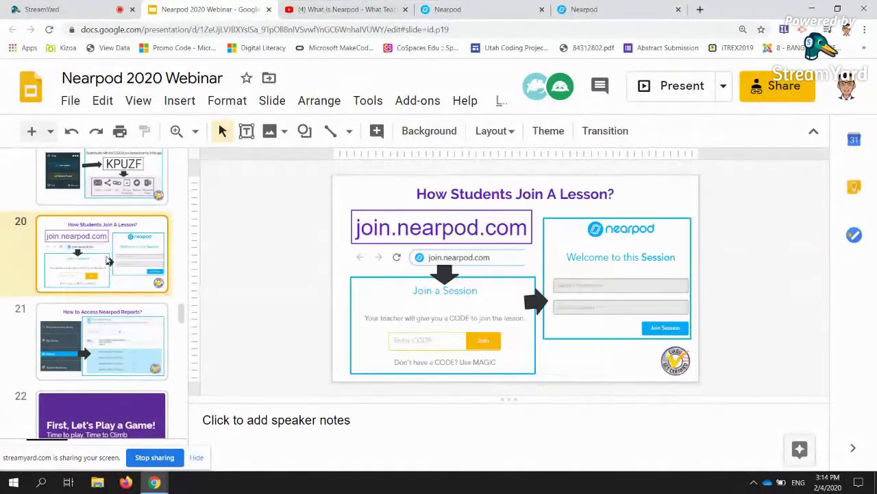
{"action": "left_click", "coordinate": [666, 93]}
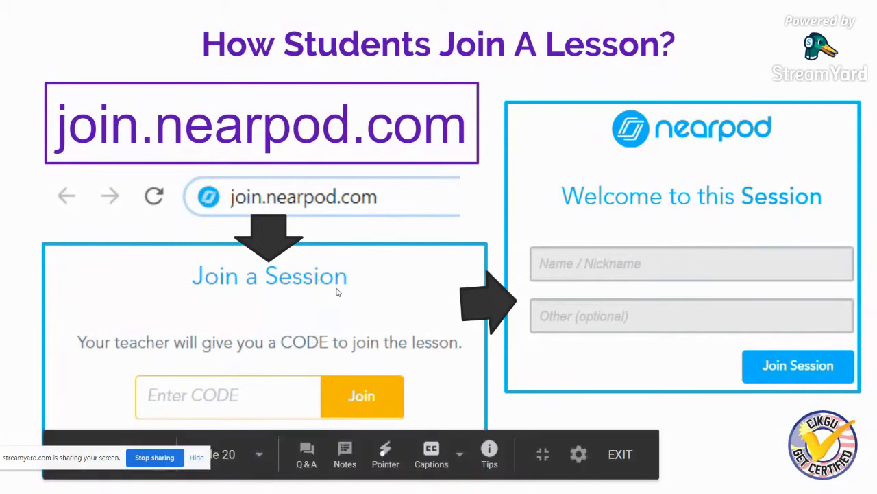
{"action": "key", "text": "Escape"}
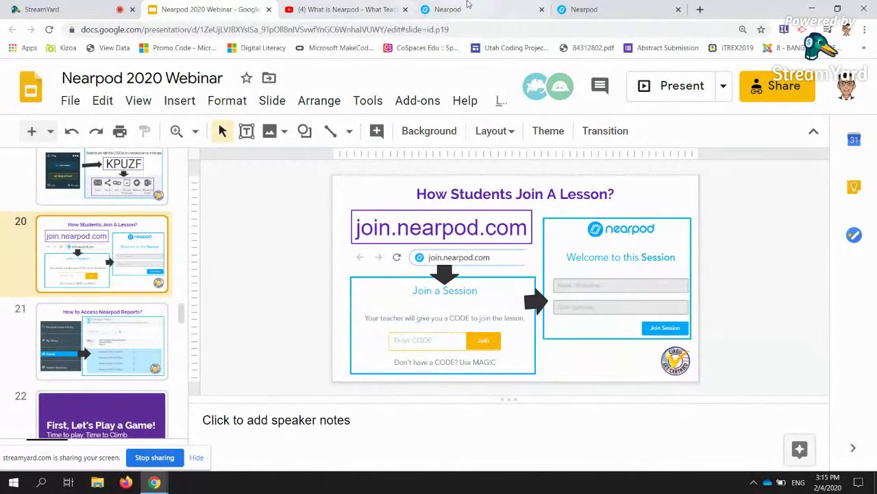
- Switch to My Library in Nearpod and save the changes to the Nearpod Webinar 2020 lesson
{"action": "left_click", "coordinate": [465, 9]}
{"action": "mouse_move", "coordinate": [462, 194]}
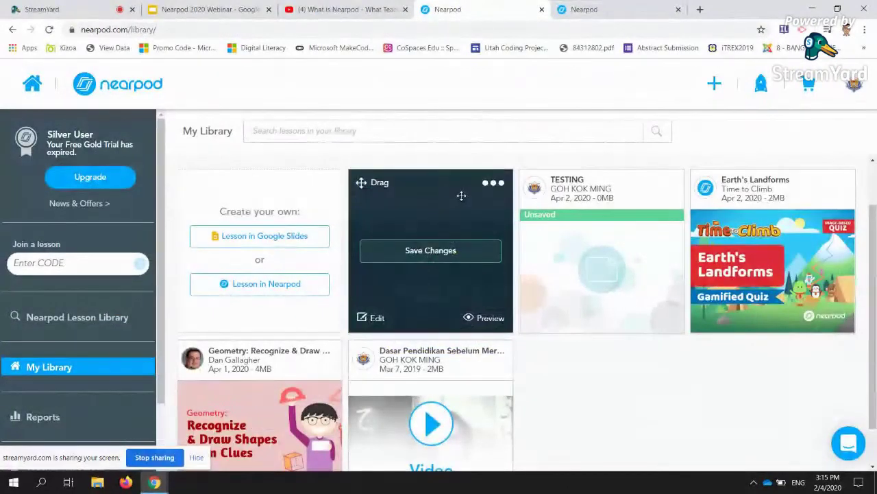
{"action": "left_click", "coordinate": [466, 249]}
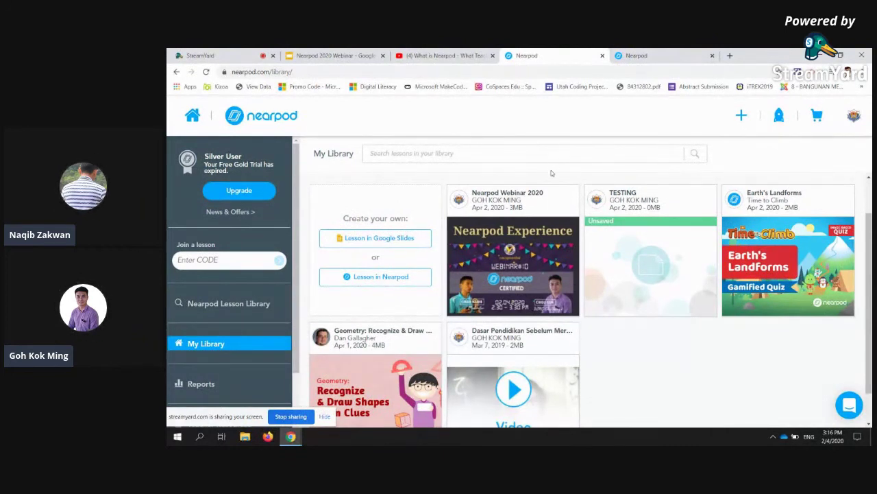
{"action": "left_click", "coordinate": [651, 56]}
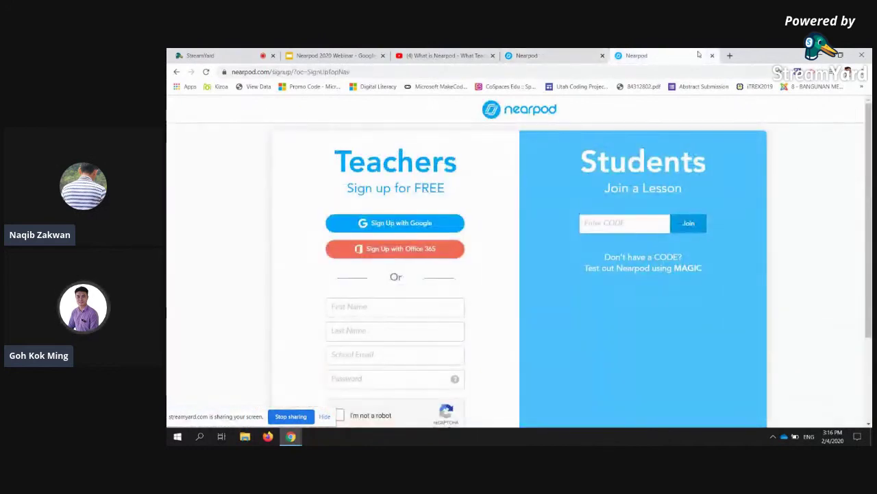
{"action": "left_click", "coordinate": [446, 55]}
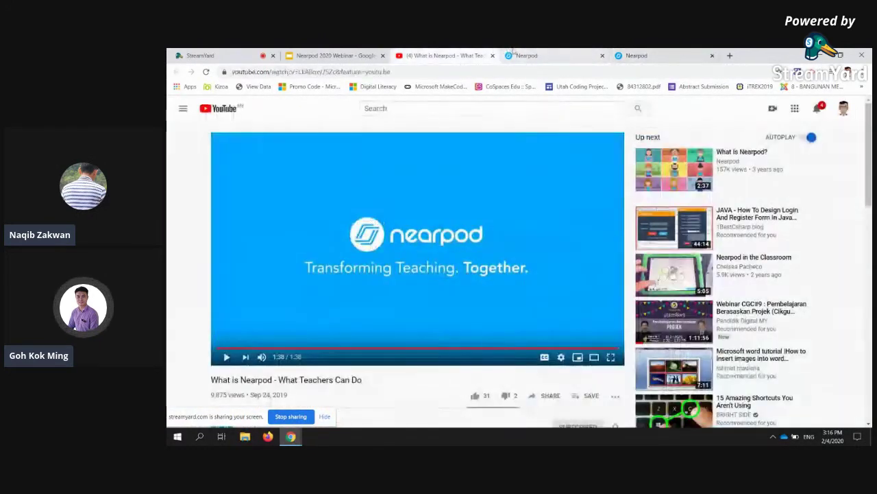
{"action": "left_click", "coordinate": [531, 55]}
{"action": "left_click", "coordinate": [641, 56]}
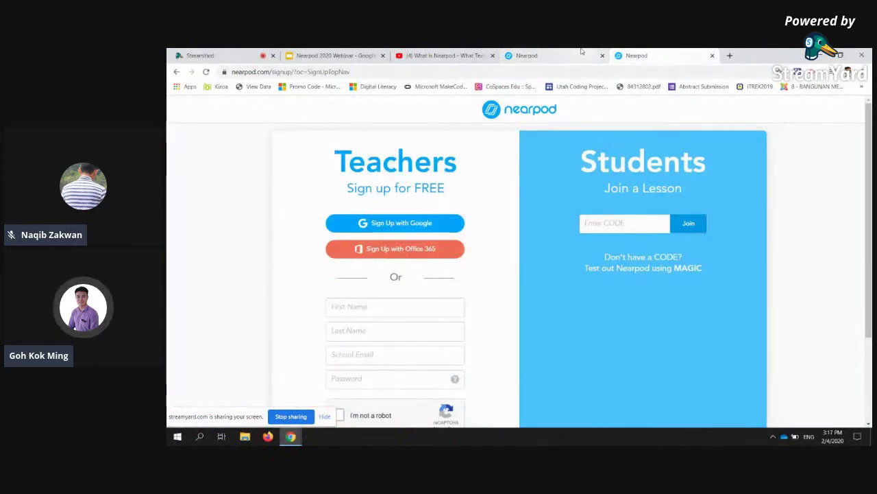
- Launch the Nearpod Webinar 2020 lesson from My Library as a Live Lesson, viewing the student joining slide while it loads
{"action": "left_click", "coordinate": [580, 55]}
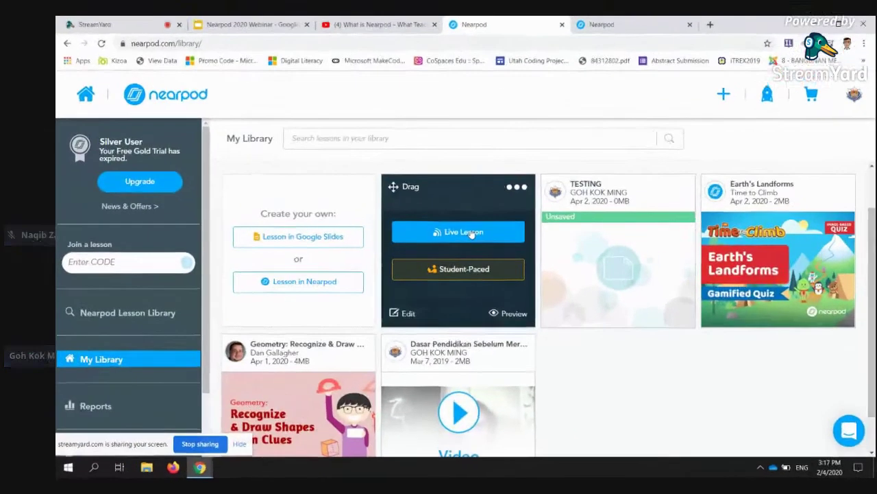
{"action": "left_click", "coordinate": [523, 236]}
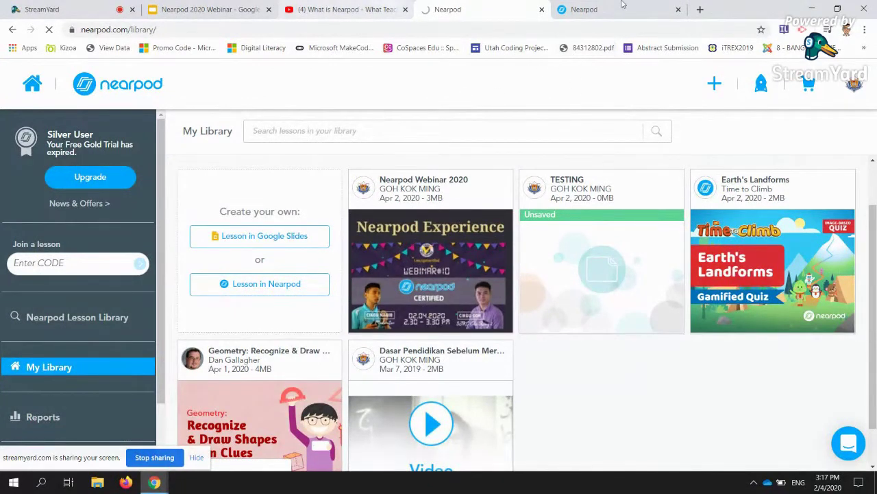
{"action": "left_click", "coordinate": [240, 10]}
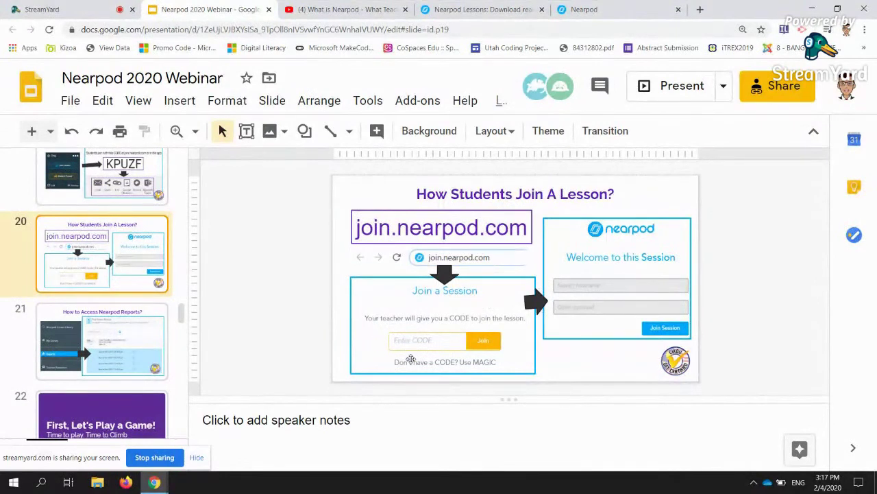
{"action": "left_click", "coordinate": [487, 9]}
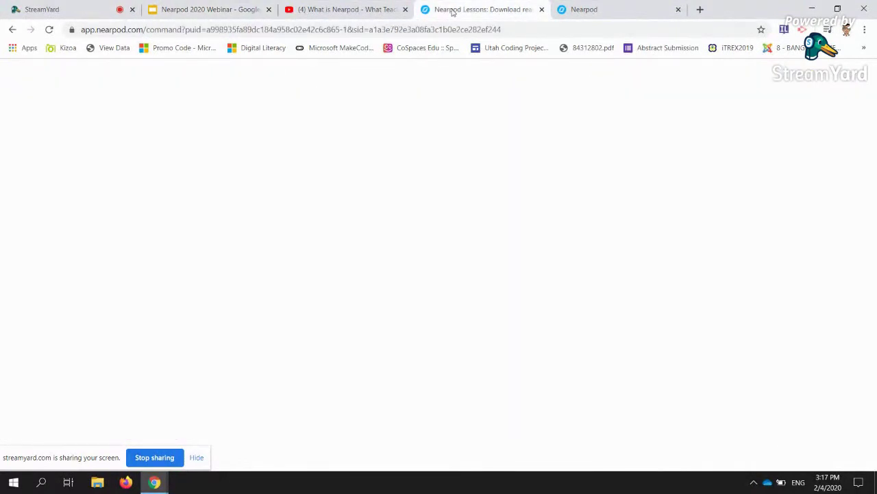
{"action": "left_click", "coordinate": [212, 10]}
{"action": "left_click", "coordinate": [480, 5]}
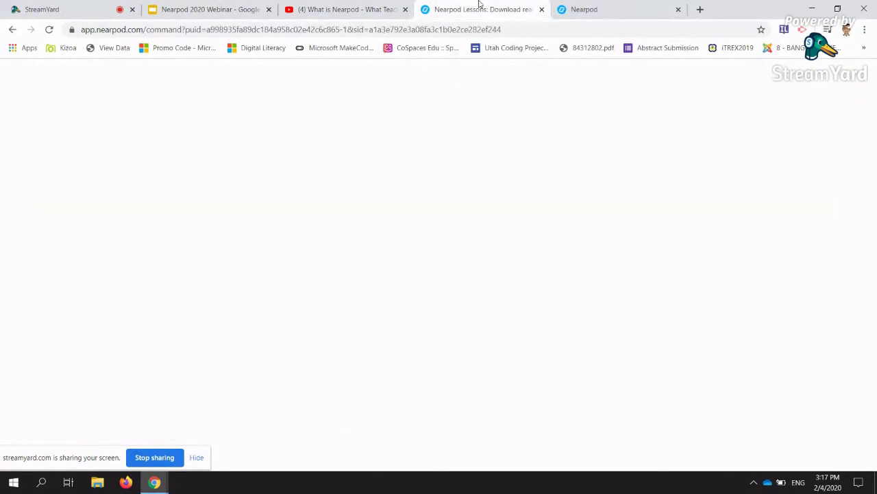
- Try reloading the live lesson page, showing the student joining slide in Google Slides between attempts
{"action": "left_click", "coordinate": [50, 29]}
{"action": "left_click", "coordinate": [214, 12]}
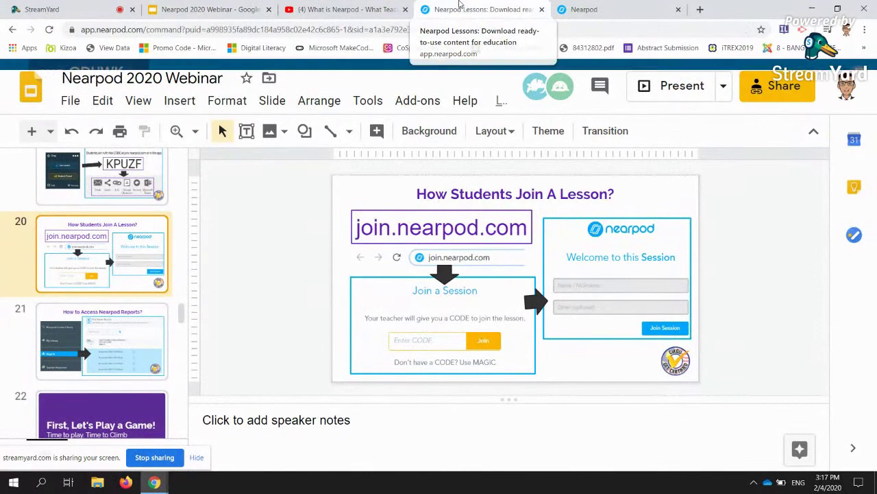
{"action": "left_click", "coordinate": [460, 5]}
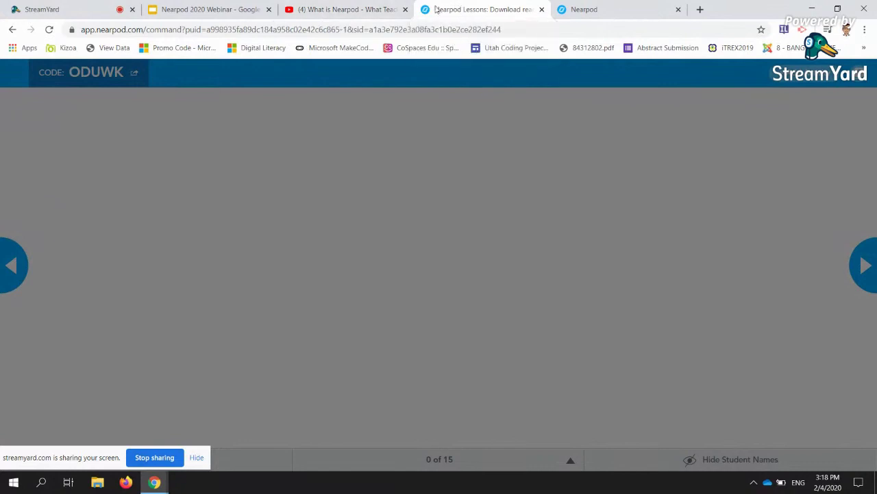
{"action": "left_click", "coordinate": [49, 30]}
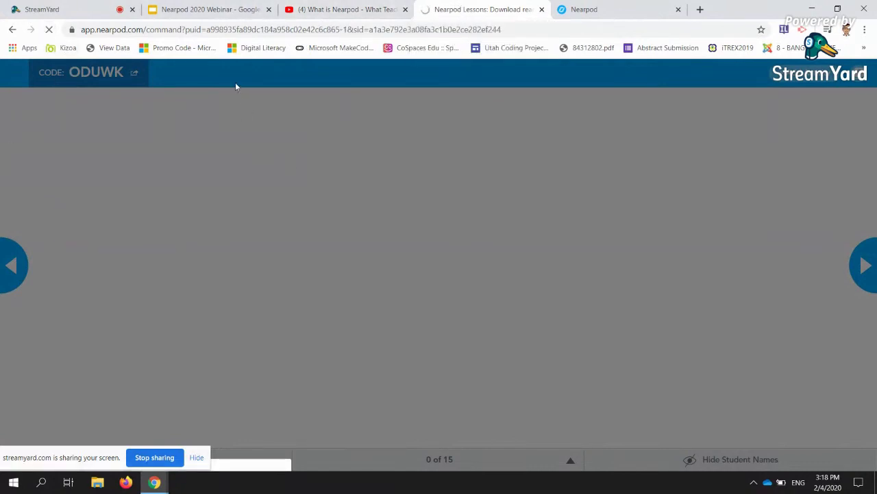
{"action": "left_click", "coordinate": [224, 8]}
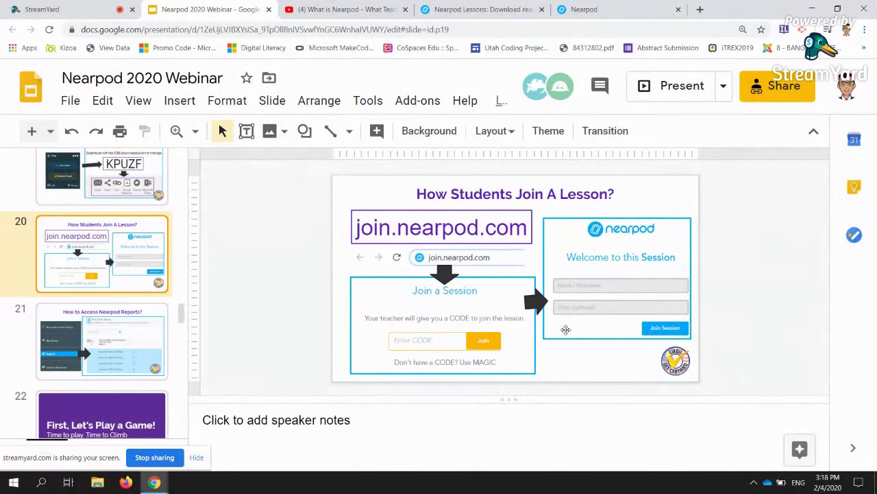
{"action": "left_click", "coordinate": [512, 8]}
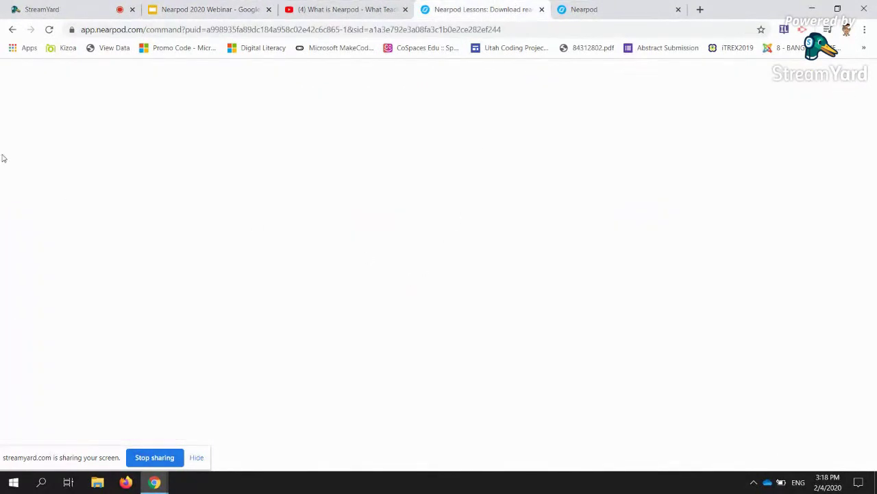
{"action": "left_click", "coordinate": [48, 30]}
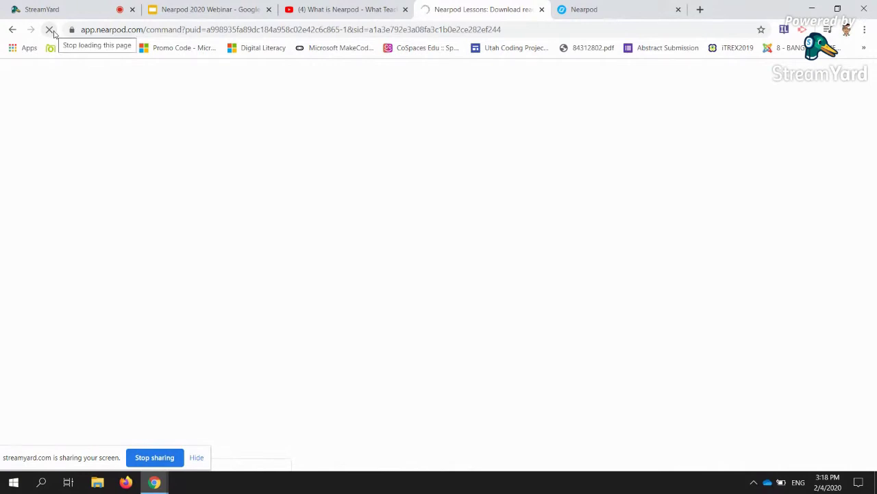
- Go back to My Library and relaunch the Nearpod Webinar 2020 lesson as a Live Lesson
{"action": "left_click", "coordinate": [172, 31]}
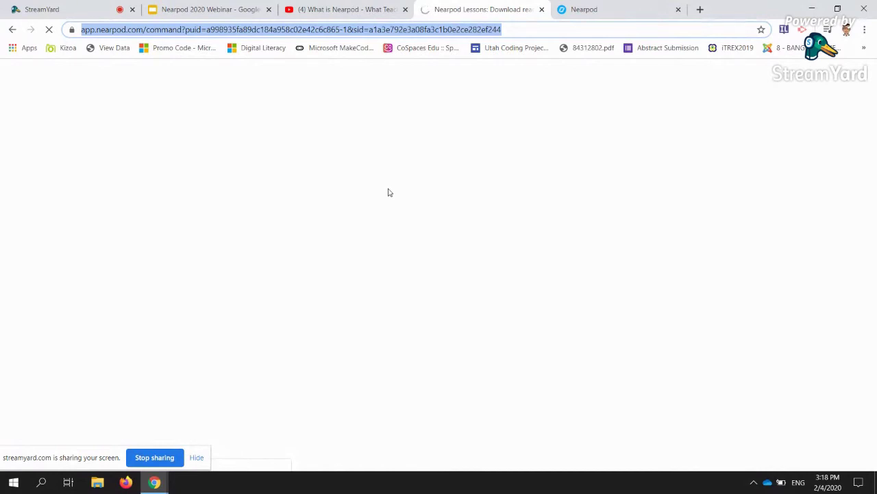
{"action": "left_click", "coordinate": [13, 32]}
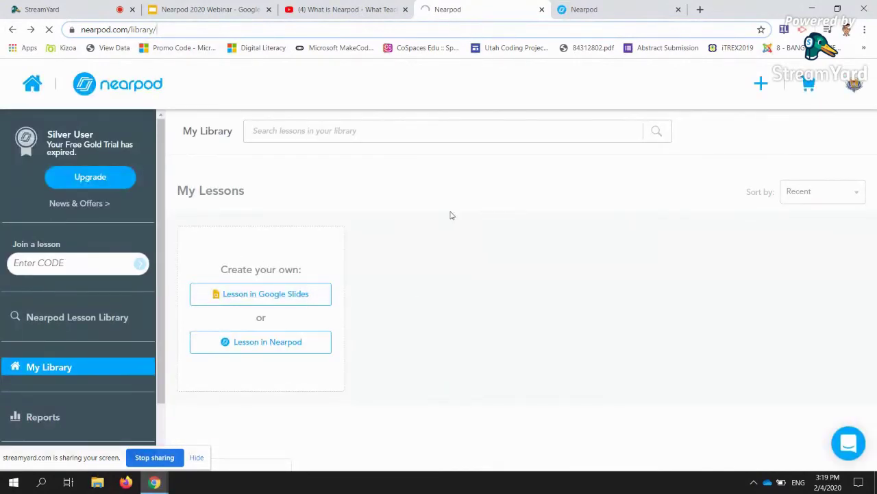
{"action": "mouse_move", "coordinate": [436, 254]}
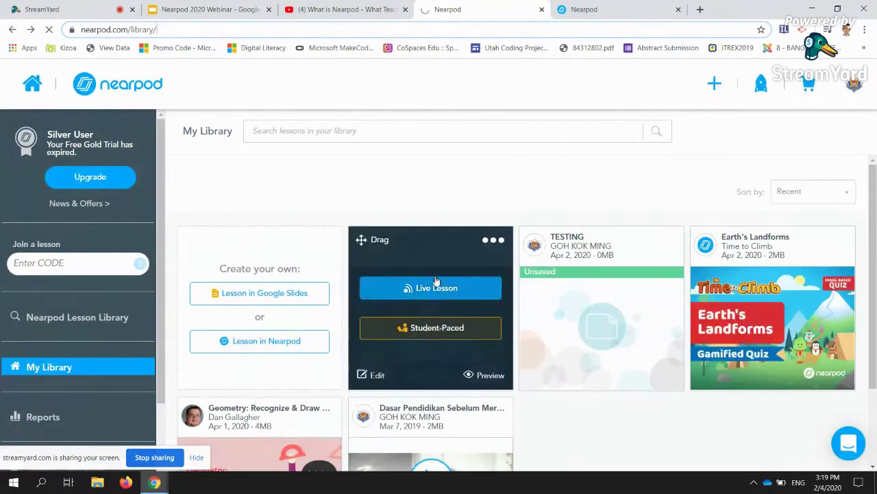
{"action": "left_click", "coordinate": [435, 282]}
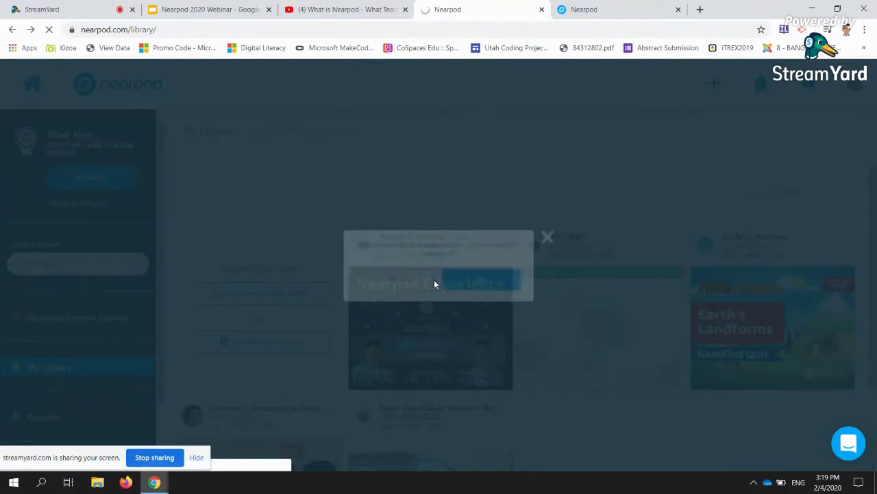
{"action": "left_click", "coordinate": [498, 286]}
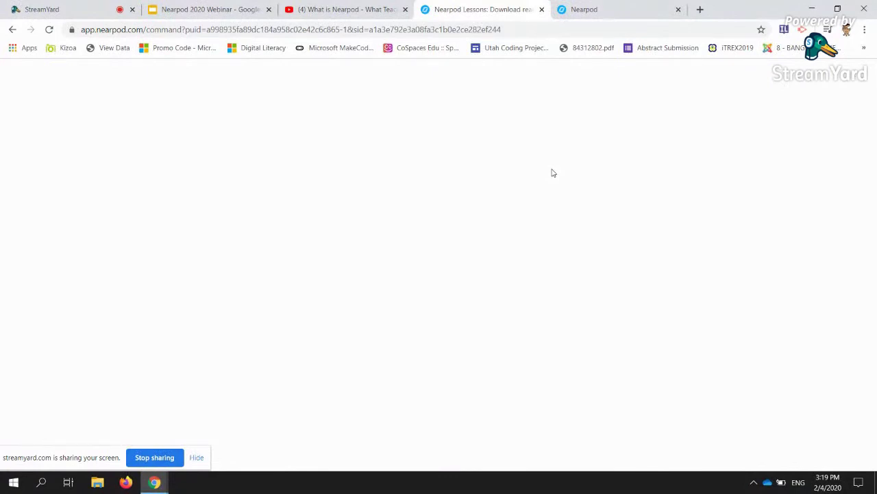
- Move the screen-sharing notice away from the participant counter and return to the live lesson page
{"action": "left_click", "coordinate": [39, 455]}
{"action": "left_click_drag", "start_coordinate": [39, 455], "coordinate": [296, 445]}
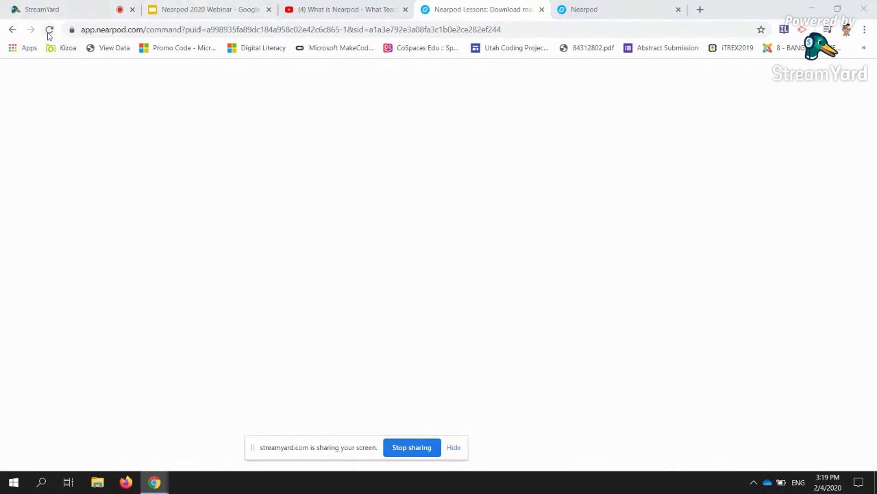
{"action": "left_click", "coordinate": [478, 4]}
{"action": "left_click", "coordinate": [343, 8]}
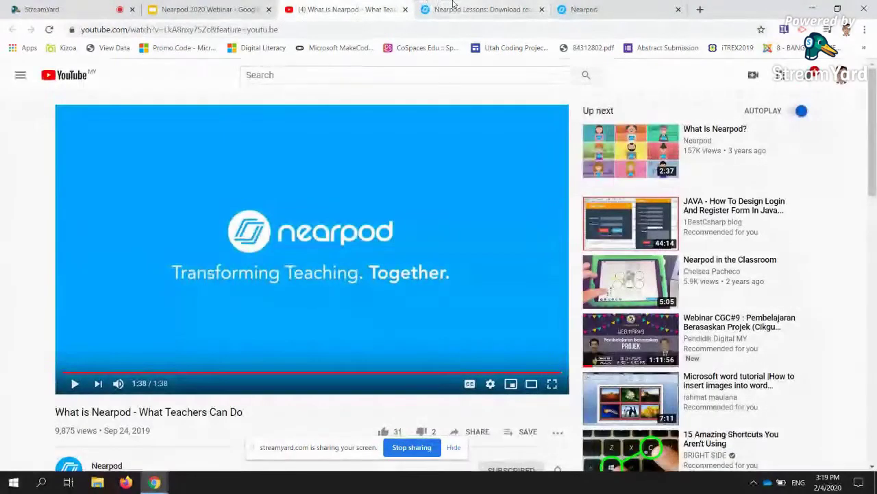
{"action": "left_click", "coordinate": [452, 9]}
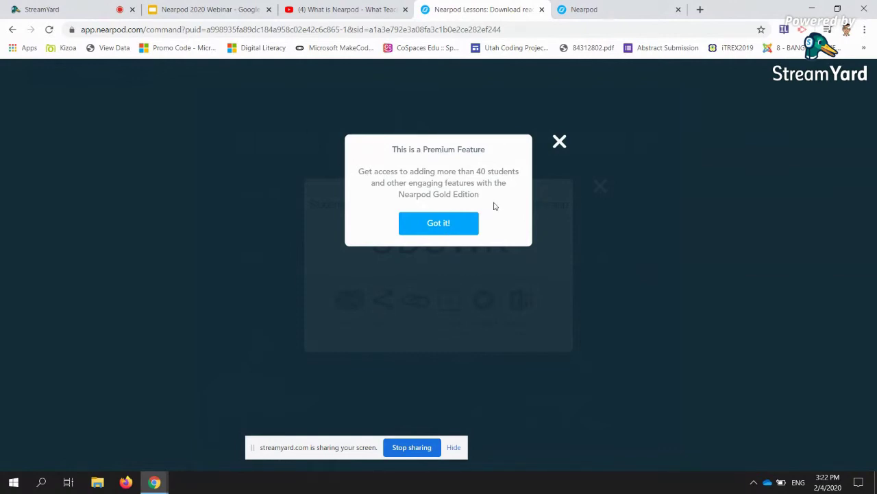
- Dismiss the premium feature notice, advance the live lesson to the poll "Do you enjoy this session?", and go back one slide
{"action": "left_click", "coordinate": [447, 229]}
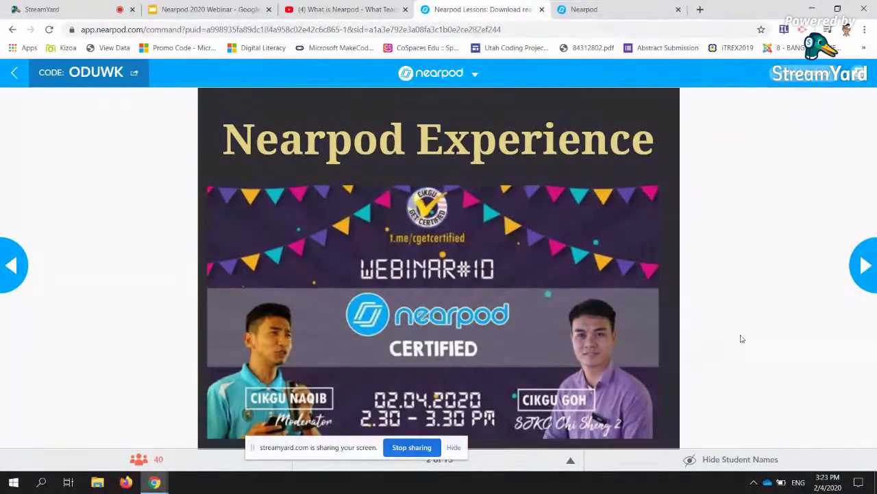
{"action": "left_click", "coordinate": [868, 276]}
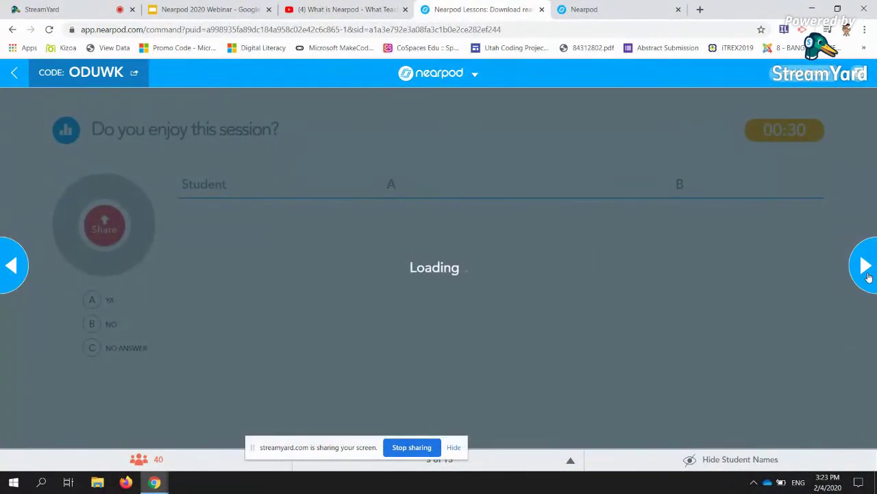
{"action": "left_click", "coordinate": [12, 274]}
- Switch to the second Nearpod tab and open the student joining page at join.nearpod.com
{"action": "left_click", "coordinate": [629, 8]}
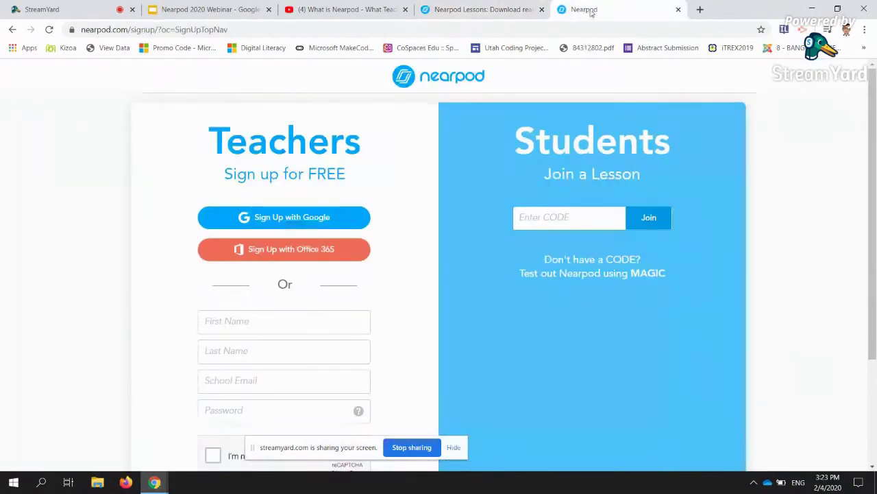
{"action": "left_click", "coordinate": [573, 29]}
{"action": "type", "text": "Join"}
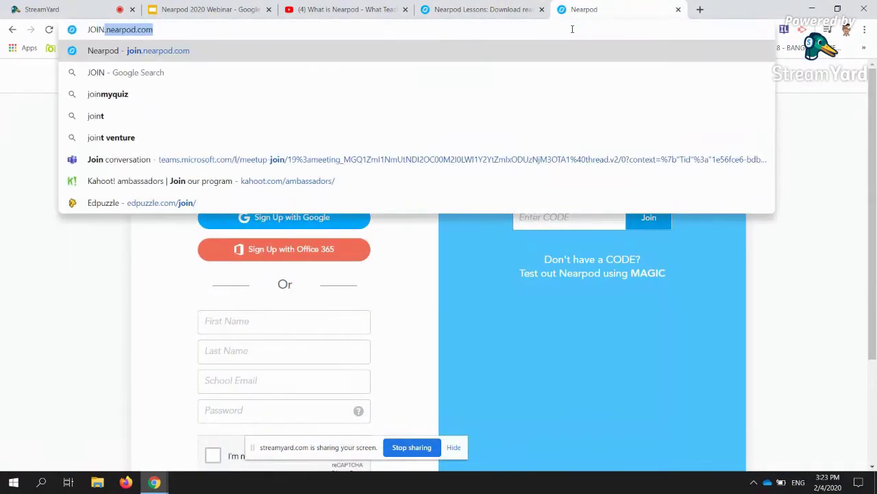
{"action": "key", "text": "BackSpace"}
{"action": "key", "text": "BackSpace"}
{"action": "key", "text": "BackSpace"}
{"action": "key", "text": "BackSpace"}
{"action": "key", "text": "Escape"}
{"action": "type", "text": "join.n"}
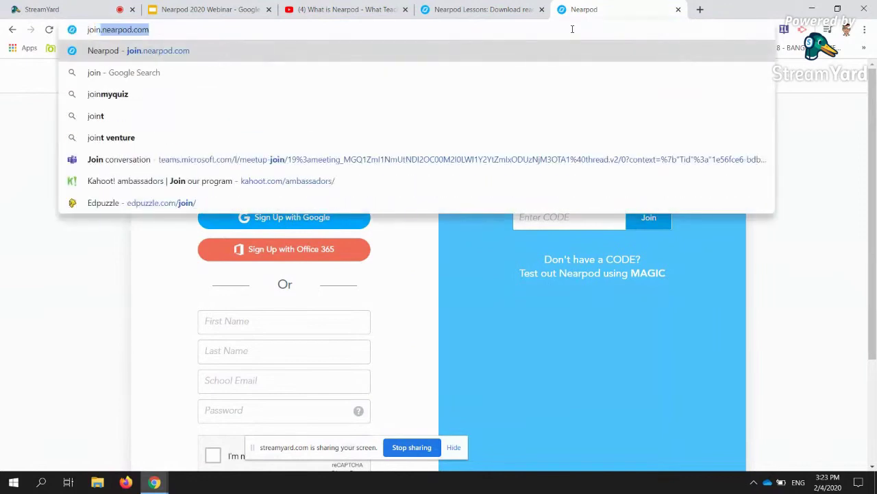
{"action": "type", "text": "earp"}
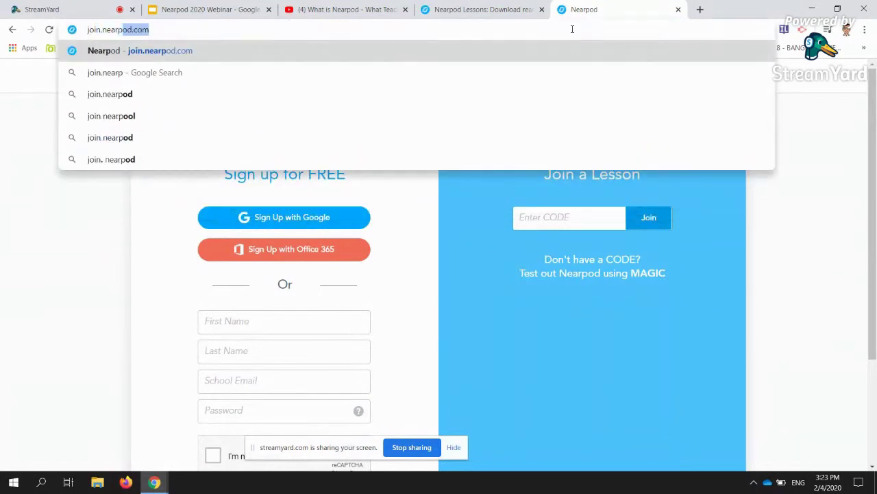
{"action": "type", "text": "od.com"}
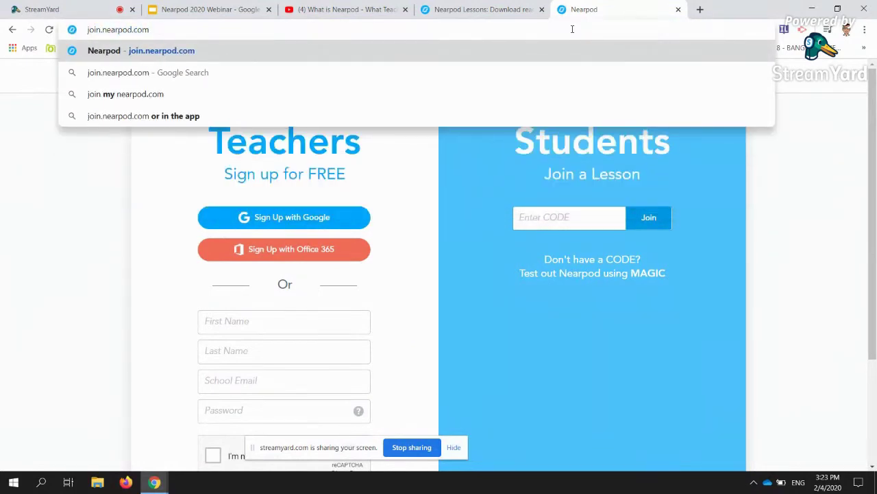
{"action": "key", "text": "Return"}
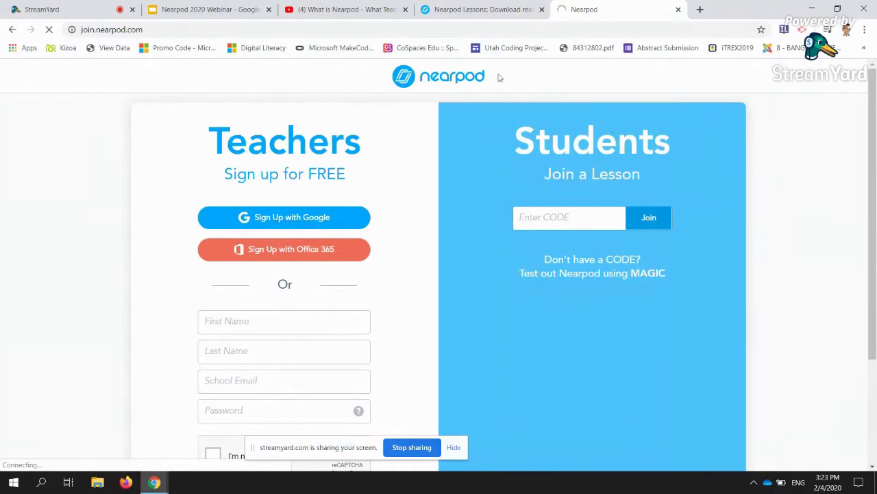
- Close the YouTube video tab and try to join the live lesson as a student with its join code
{"action": "left_click", "coordinate": [494, 8]}
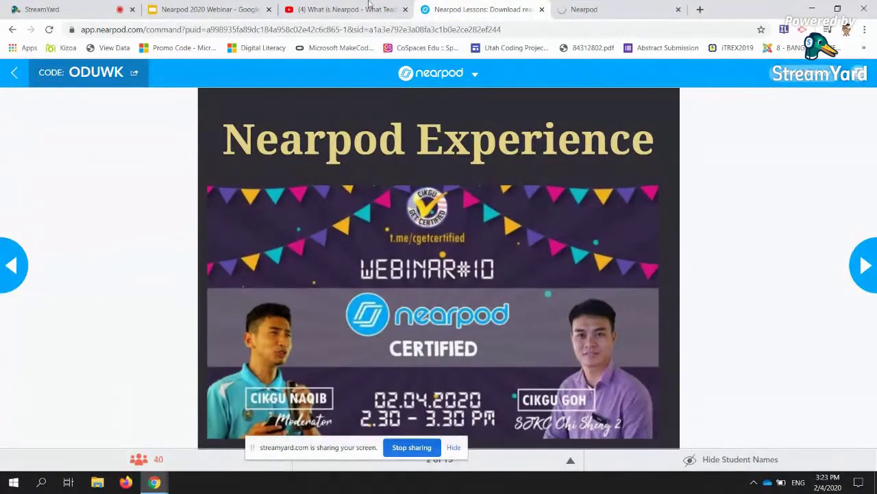
{"action": "left_click", "coordinate": [406, 9]}
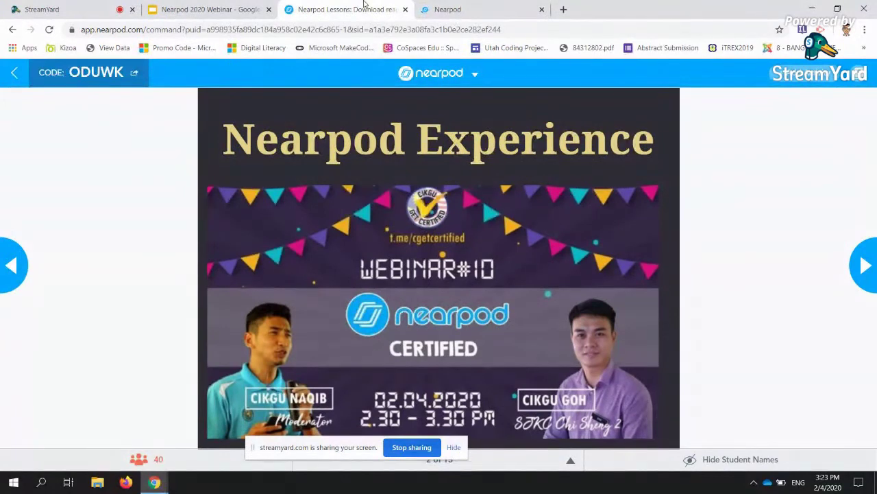
{"action": "left_click", "coordinate": [484, 7]}
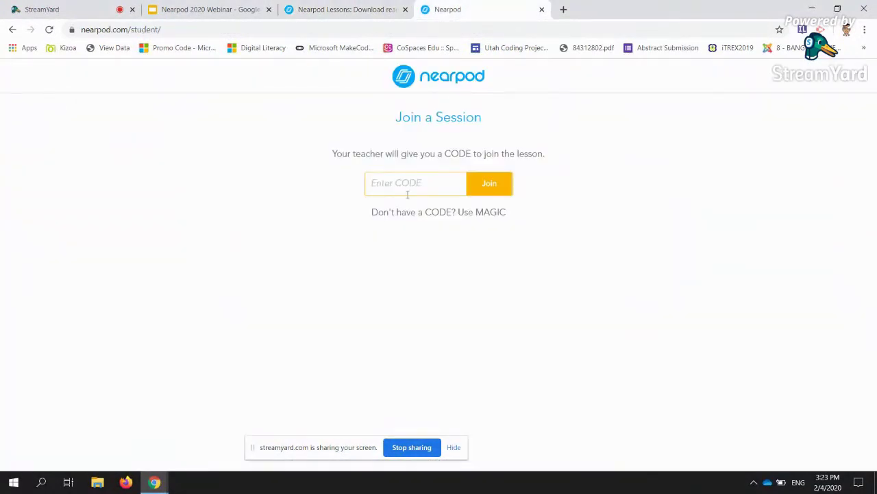
{"action": "left_click", "coordinate": [330, 8]}
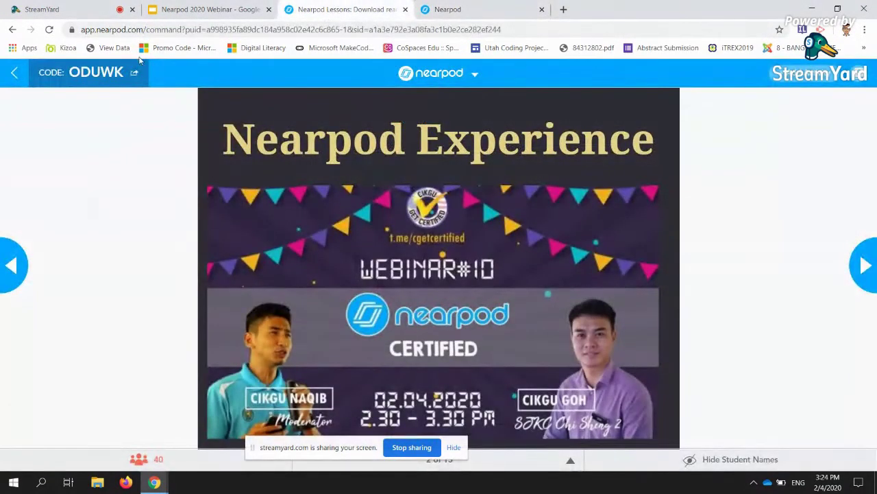
{"action": "left_click", "coordinate": [464, 6]}
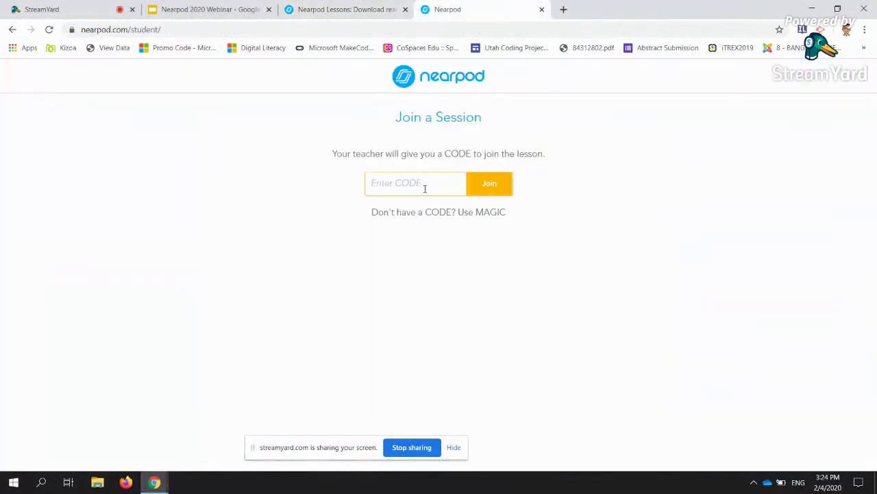
{"action": "type", "text": "ODUWK"}
{"action": "key", "text": "Return"}
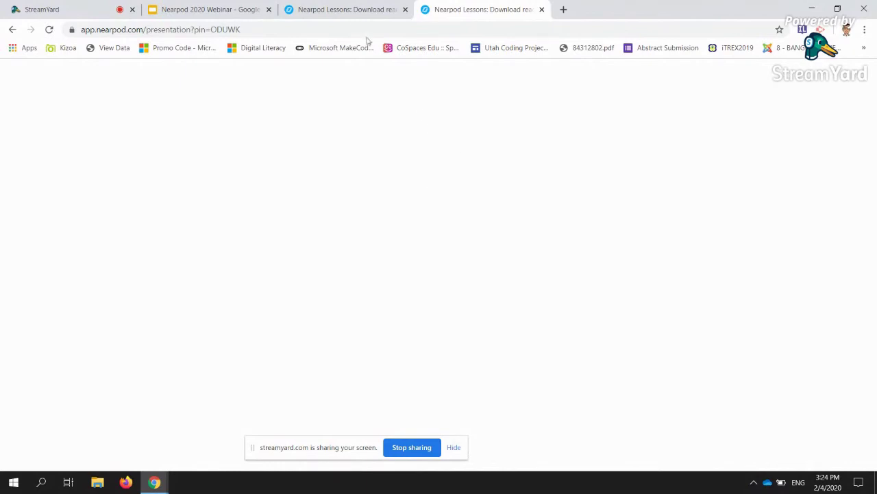
- Check the teacher's view, dismiss the connection notice on the student lesson page, and try reloading that page several times
{"action": "left_click", "coordinate": [343, 9]}
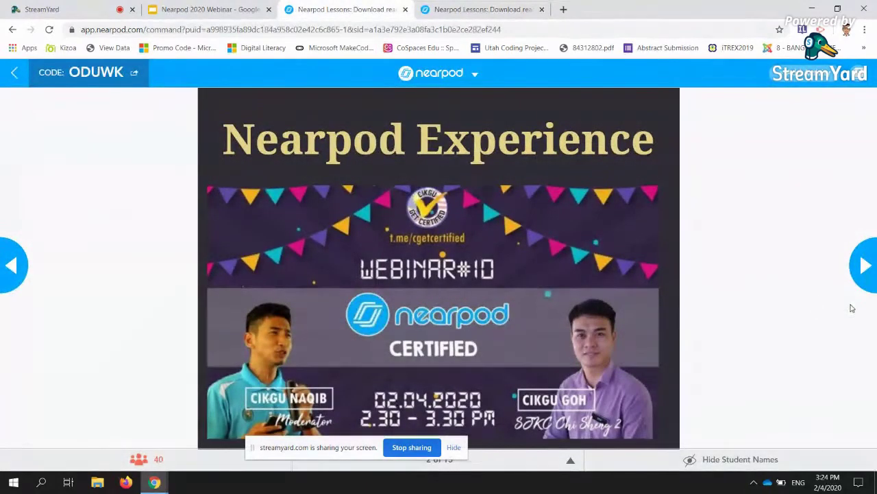
{"action": "left_click", "coordinate": [460, 6]}
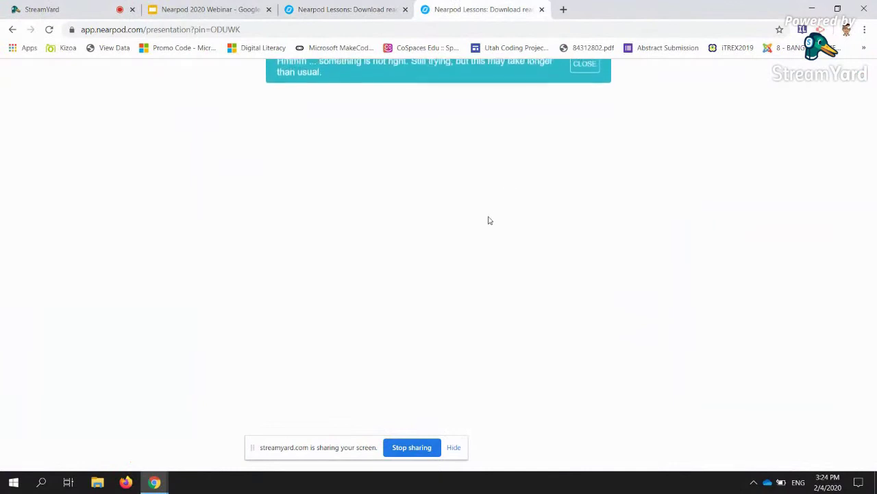
{"action": "left_click", "coordinate": [592, 76]}
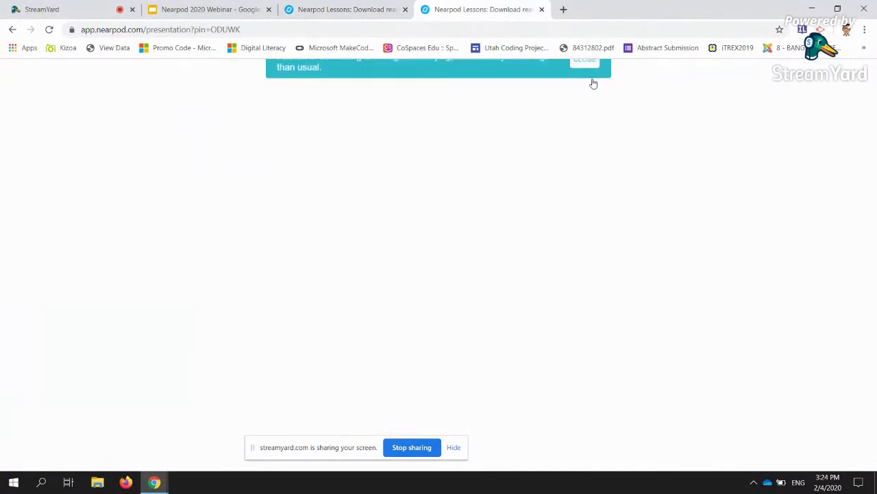
{"action": "left_click", "coordinate": [48, 29]}
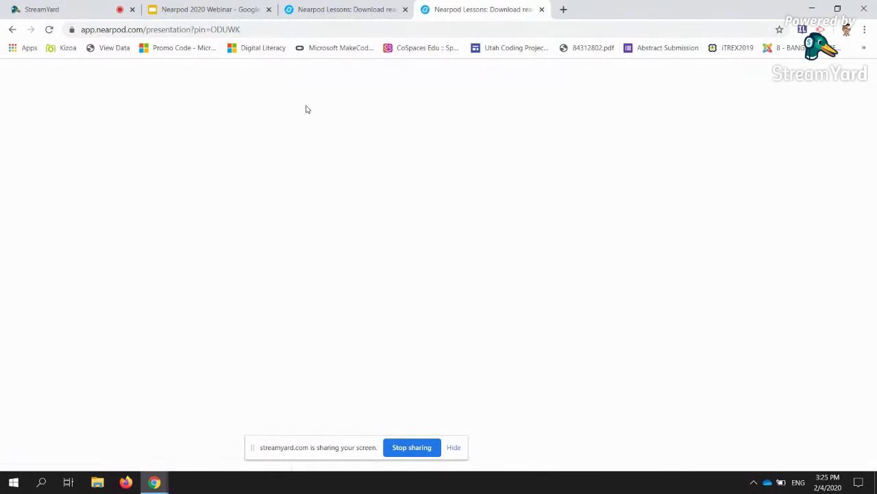
{"action": "left_click", "coordinate": [248, 30]}
{"action": "key", "text": "Return"}
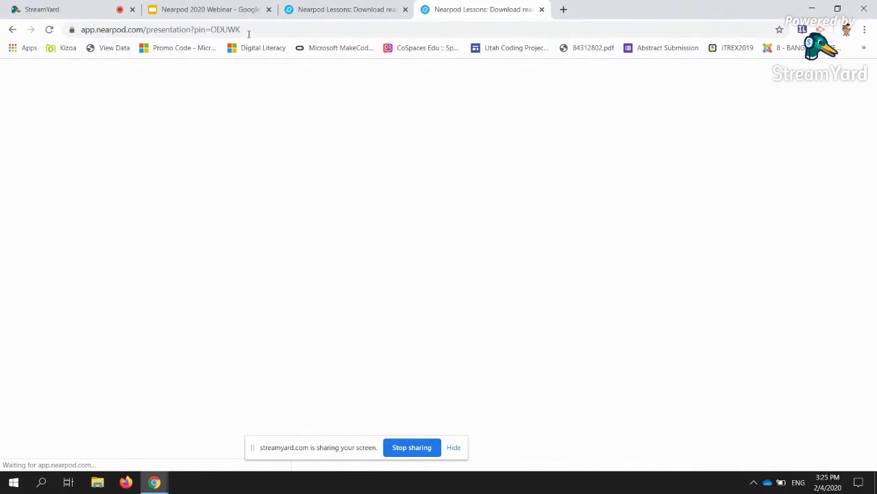
{"action": "left_click", "coordinate": [227, 30]}
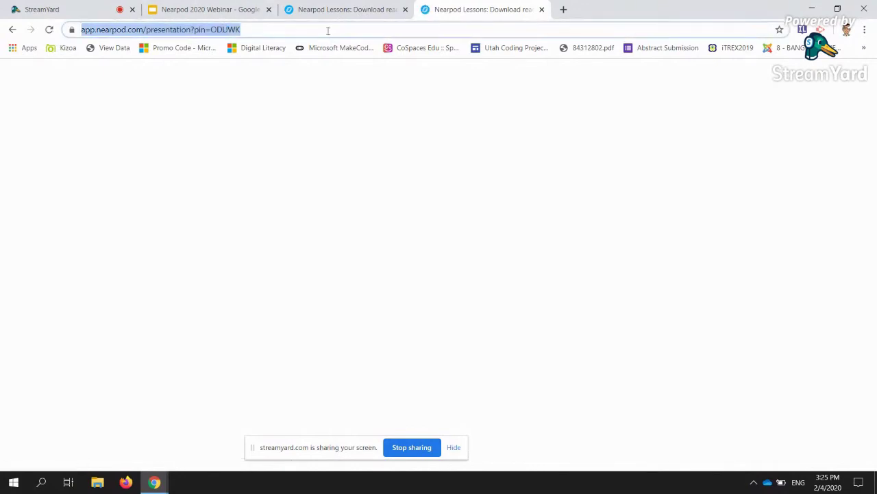
{"action": "key", "text": "Return"}
{"action": "left_click", "coordinate": [49, 31]}
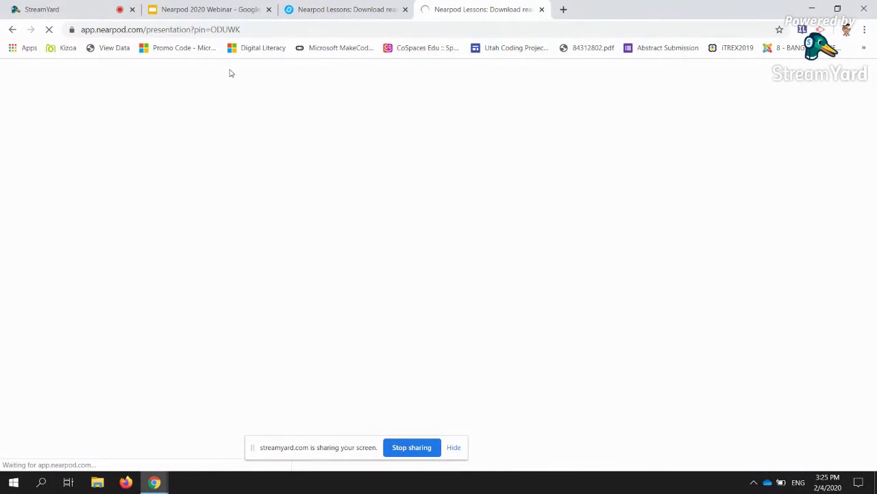
- Return the student lesson tab to the joining page at join.nearpod.com
{"action": "left_click", "coordinate": [219, 32]}
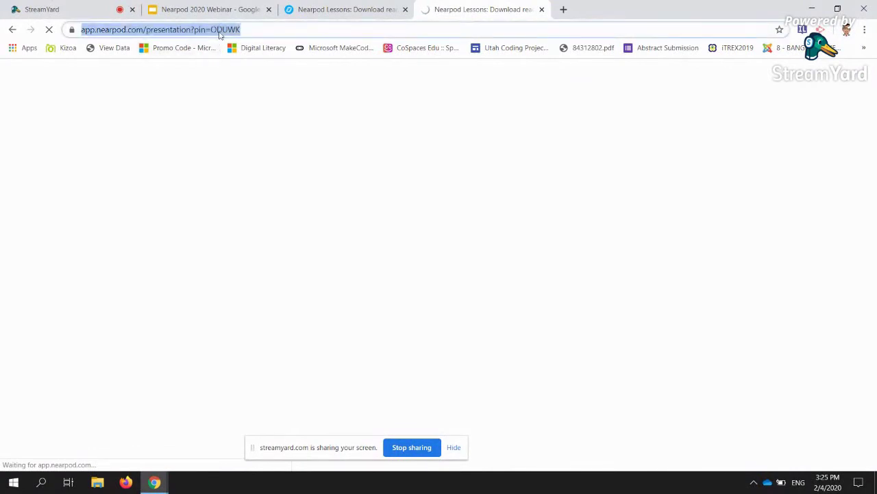
{"action": "type", "text": "JOIN"}
{"action": "key", "text": "BackSpace"}
{"action": "key", "text": "BackSpace"}
{"action": "key", "text": "BackSpace"}
{"action": "key", "text": "BackSpace"}
{"action": "key", "text": "BackSpace"}
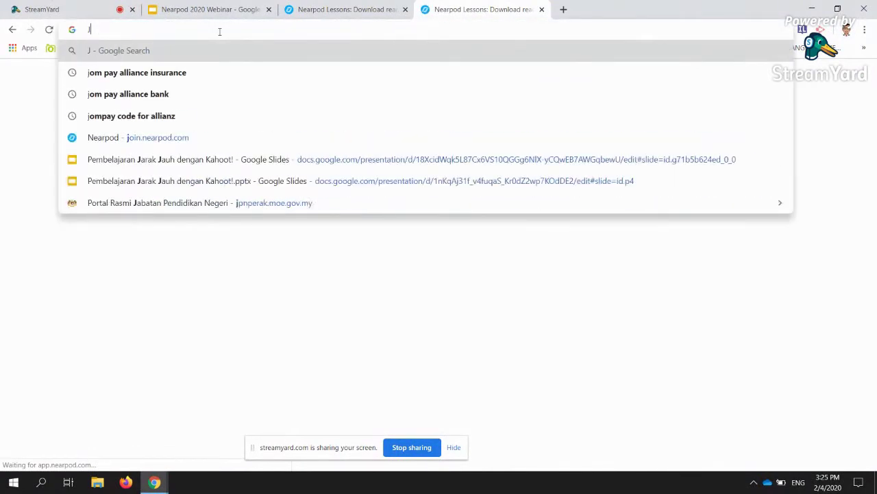
{"action": "type", "text": "join.near"}
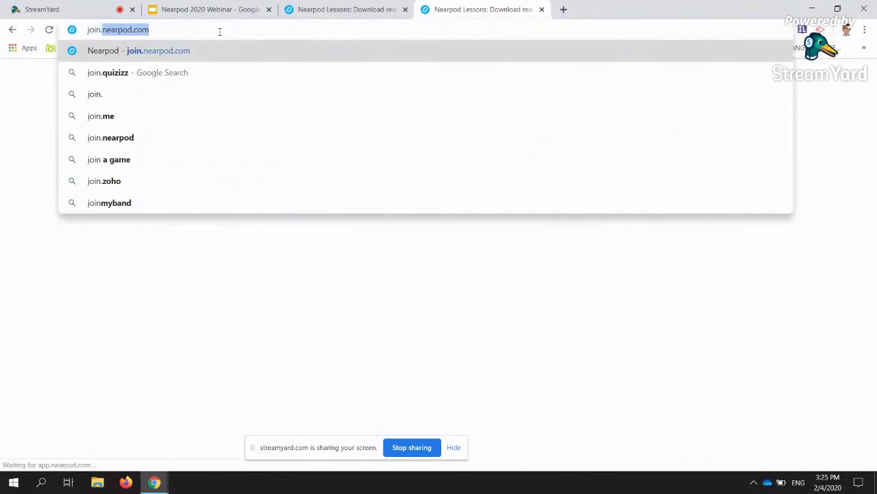
{"action": "type", "text": "pod.com"}
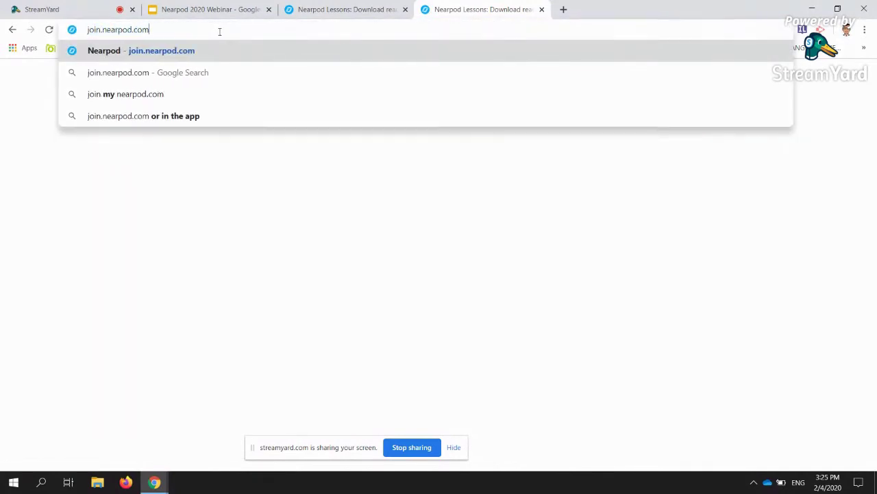
{"action": "key", "text": "Return"}
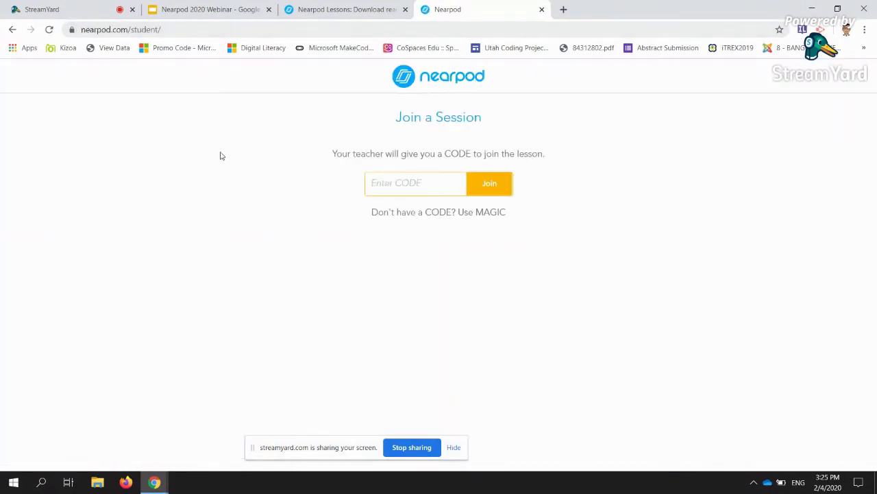
- Try again to join the session with the lesson's join code, checking it against the teacher's view, and close the student tab
{"action": "left_click", "coordinate": [309, 8]}
{"action": "left_click", "coordinate": [430, 9]}
{"action": "left_click", "coordinate": [411, 185]}
{"action": "type", "text": "OU"}
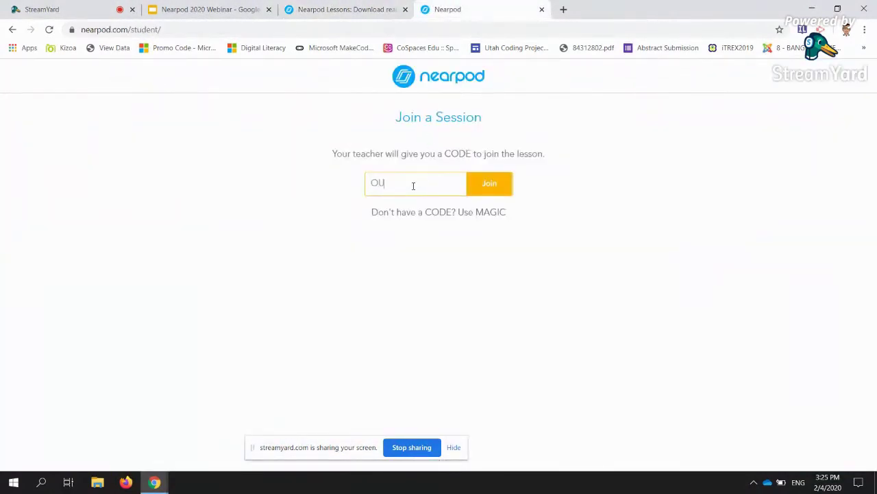
{"action": "left_click", "coordinate": [314, 9]}
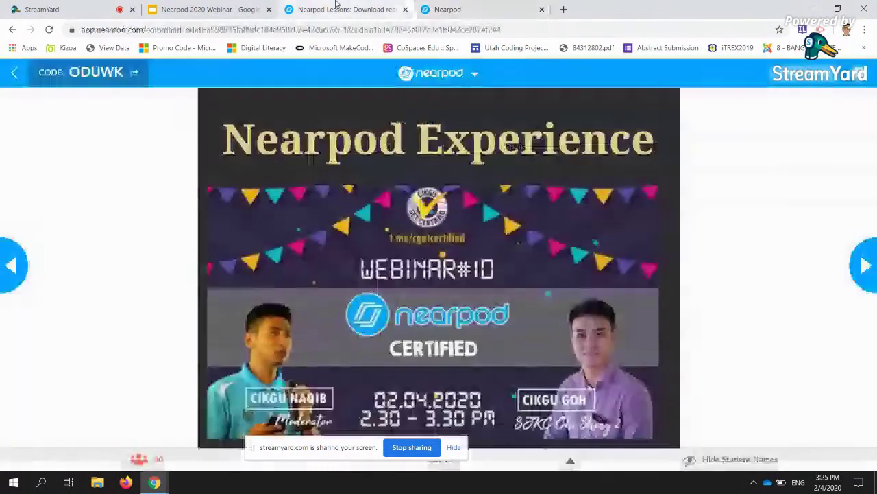
{"action": "left_click", "coordinate": [480, 9]}
{"action": "key", "text": "BackSpace"}
{"action": "type", "text": "DUWK"}
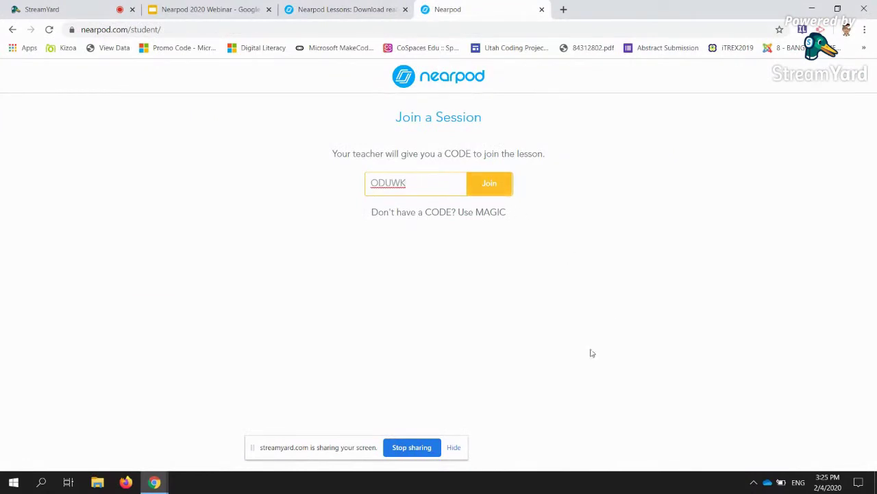
{"action": "left_click", "coordinate": [483, 193]}
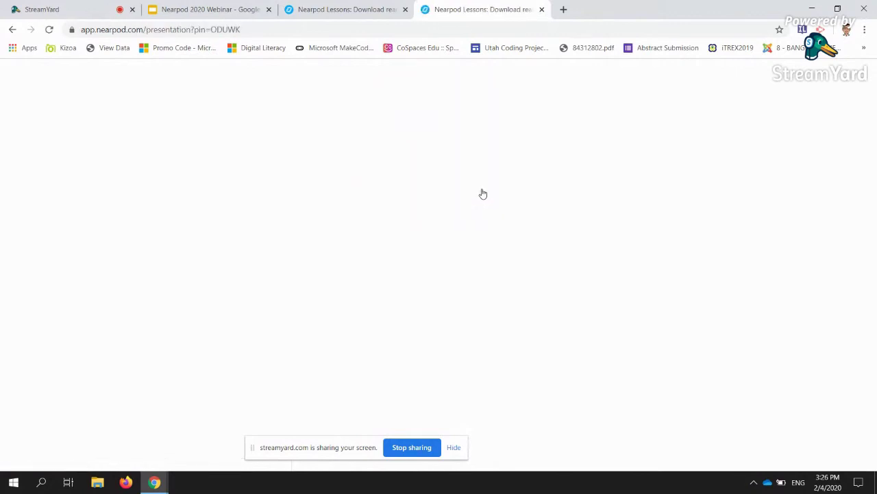
{"action": "left_click", "coordinate": [541, 10]}
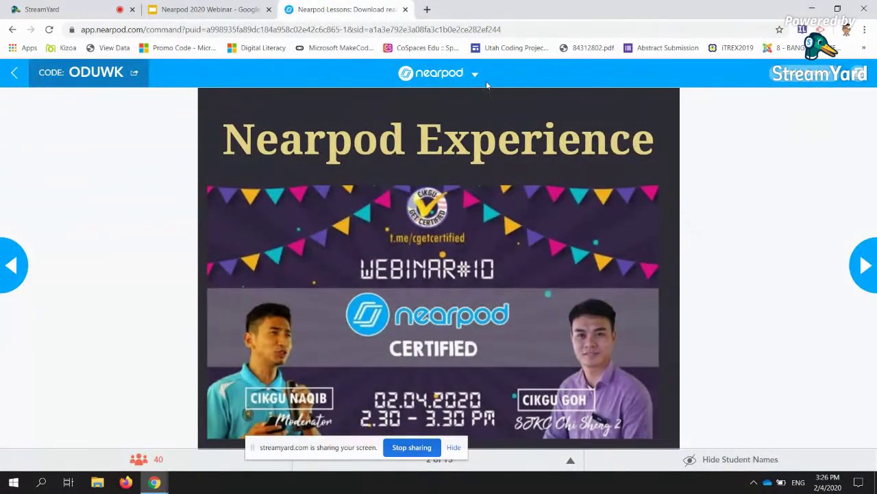
- Move the screen-sharing notice away from the participant counter and examine the student list and the lesson's slide overview
{"action": "left_click_drag", "start_coordinate": [270, 452], "coordinate": [91, 378]}
{"action": "left_click", "coordinate": [172, 466]}
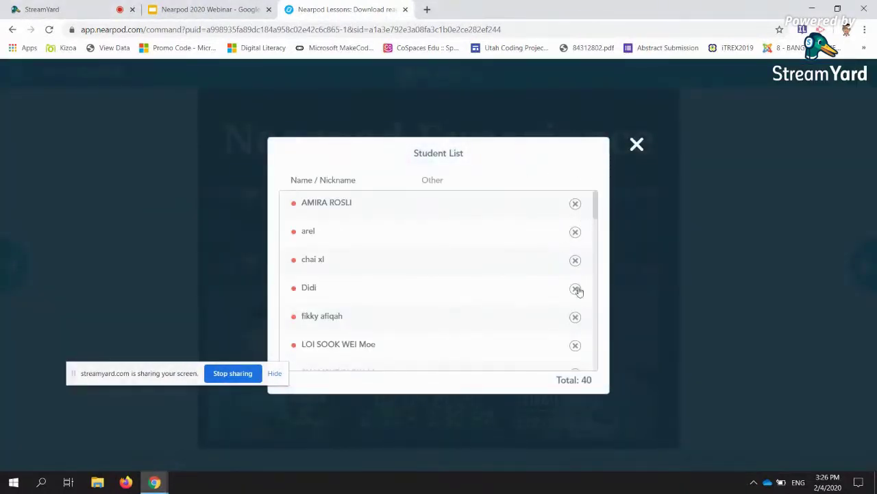
{"action": "scroll", "coordinate": [577, 291], "scroll_direction": "down", "scroll_amount": 3}
{"action": "left_click", "coordinate": [637, 144]}
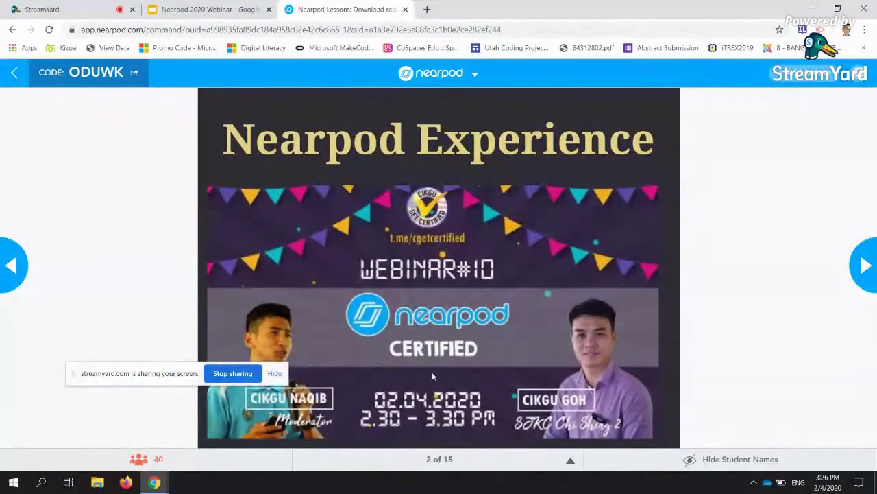
{"action": "left_click", "coordinate": [534, 465]}
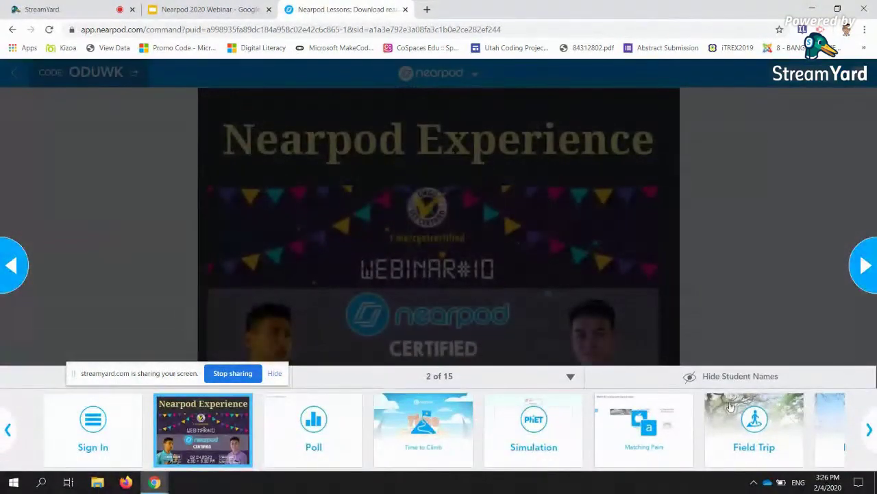
{"action": "left_click", "coordinate": [483, 383]}
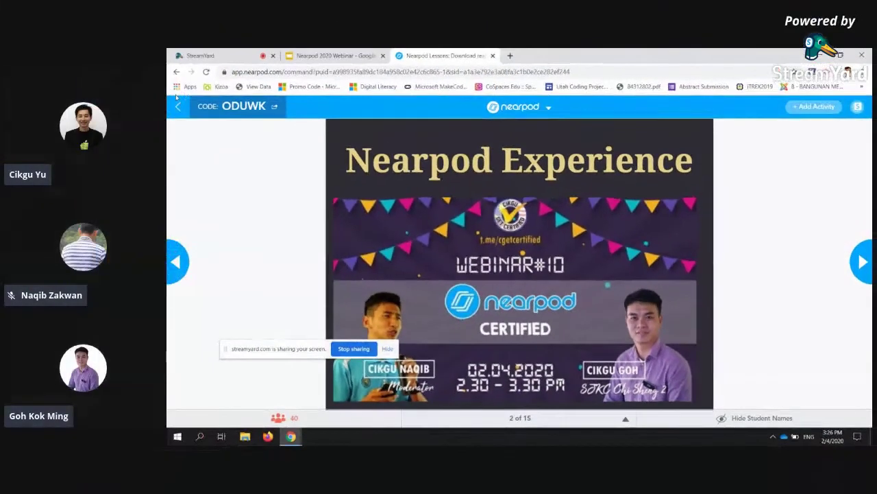
- Leave the live lesson session and confirm returning to My Library
{"action": "left_click", "coordinate": [177, 106]}
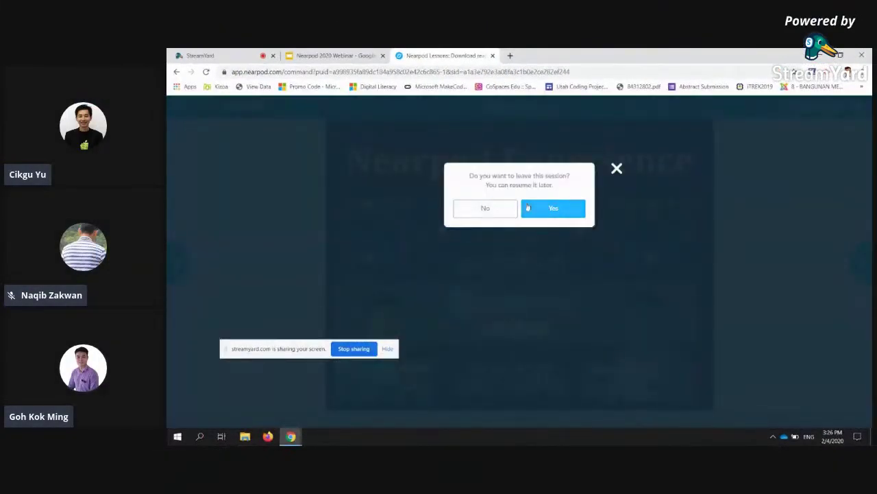
{"action": "left_click", "coordinate": [493, 210]}
{"action": "left_click", "coordinate": [178, 106]}
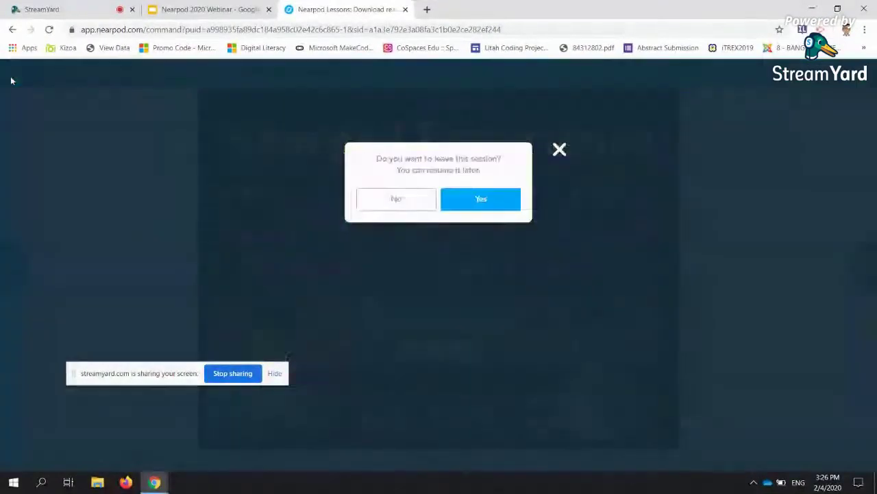
{"action": "left_click", "coordinate": [478, 199]}
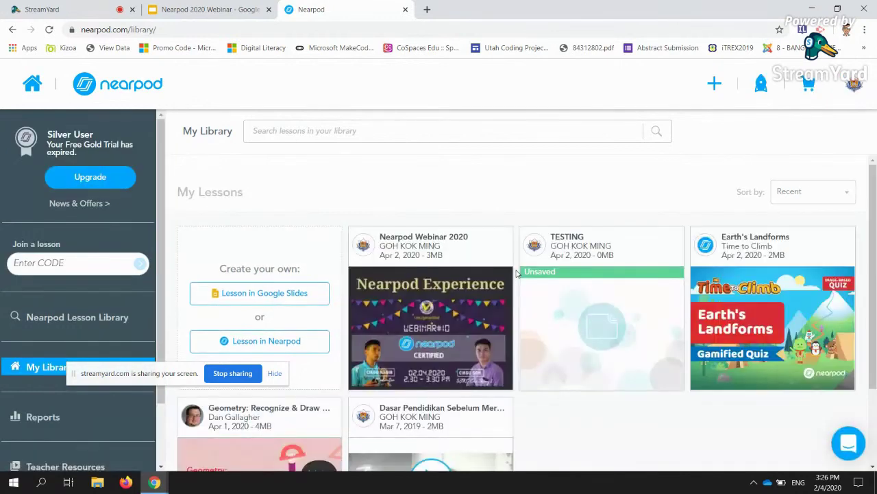
- Switch to the StreamYard studio and stop sharing the screen
{"action": "mouse_move", "coordinate": [456, 309]}
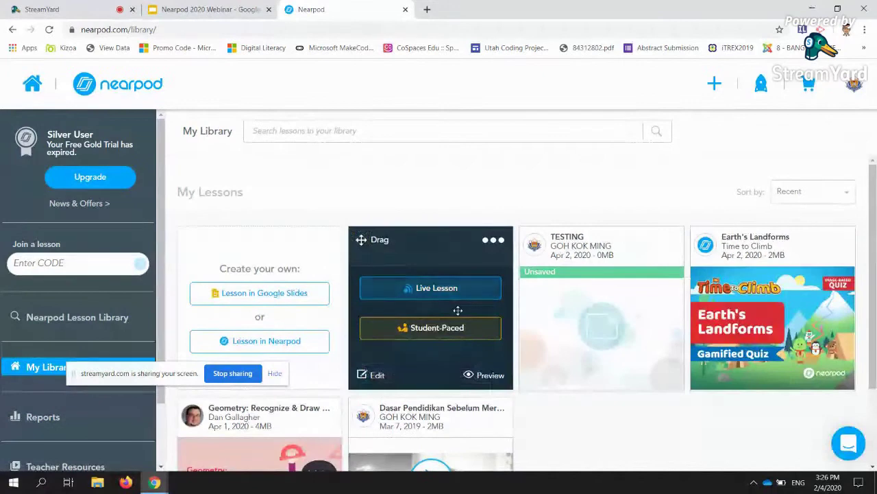
{"action": "left_click", "coordinate": [199, 9]}
{"action": "left_click", "coordinate": [88, 8]}
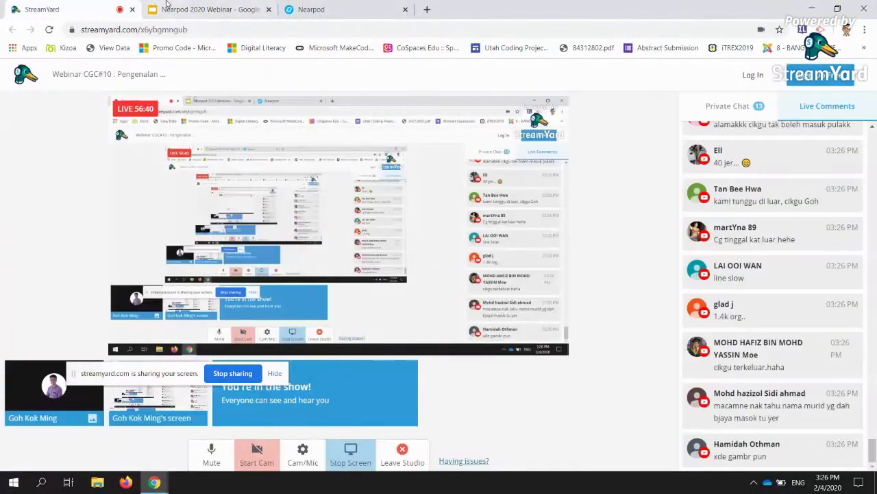
{"action": "left_click", "coordinate": [350, 447]}
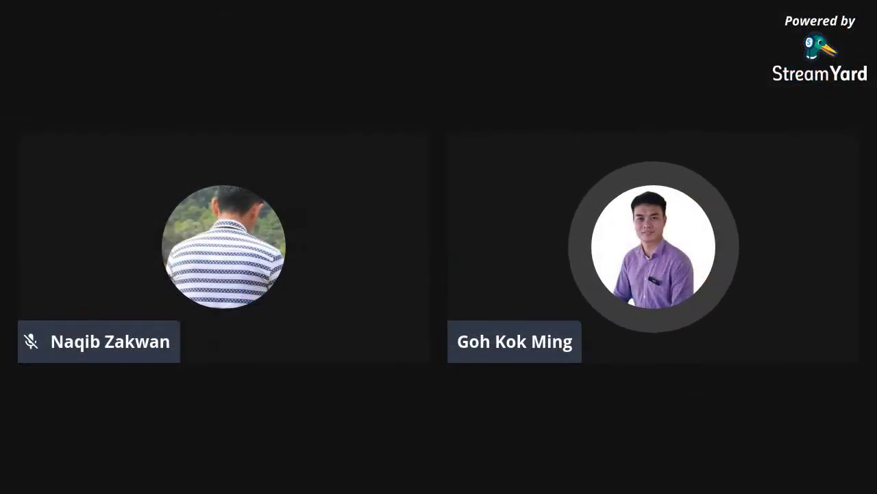